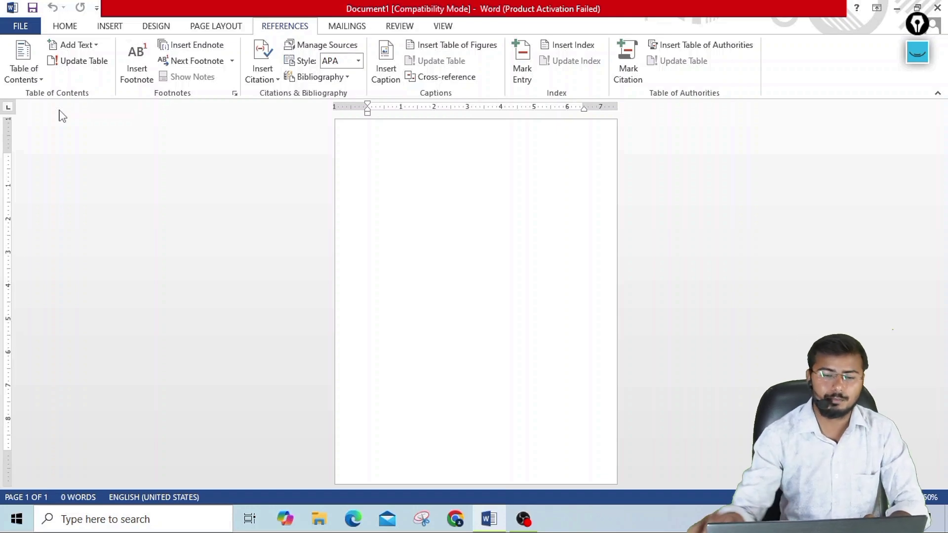
Generate filler paragraphs in the blank document with =rand(10,10)
scroll(374, 179, up, 3)
scroll(374, 179, up, 2)
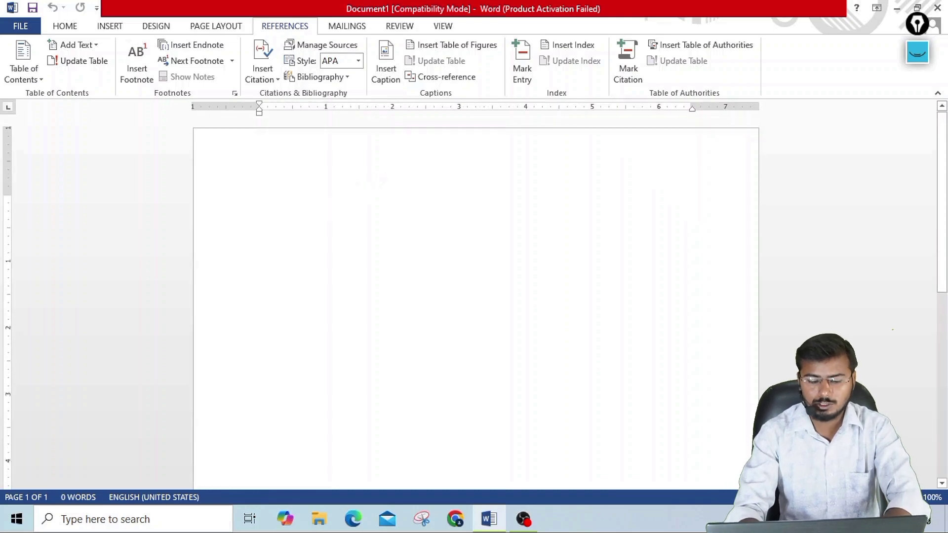
text(=rand)
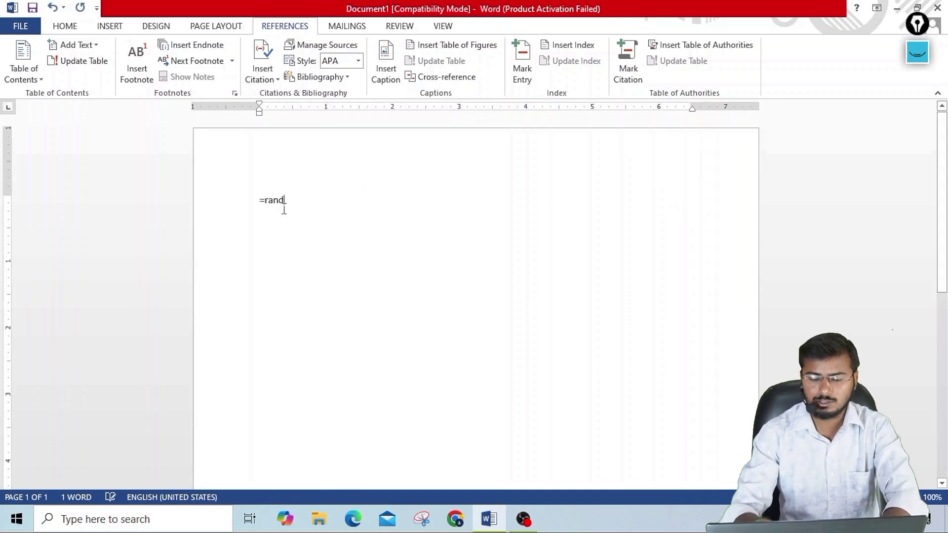
text((10)
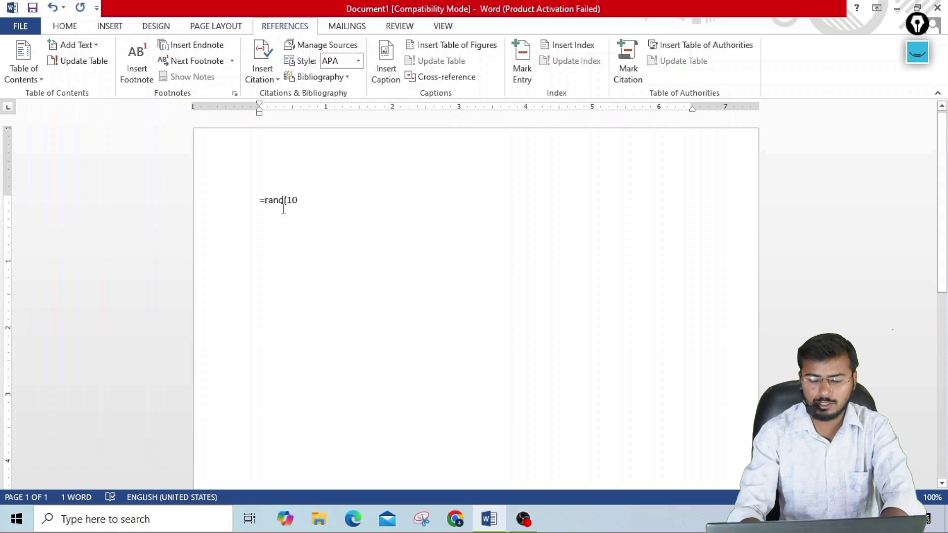
text(,10)
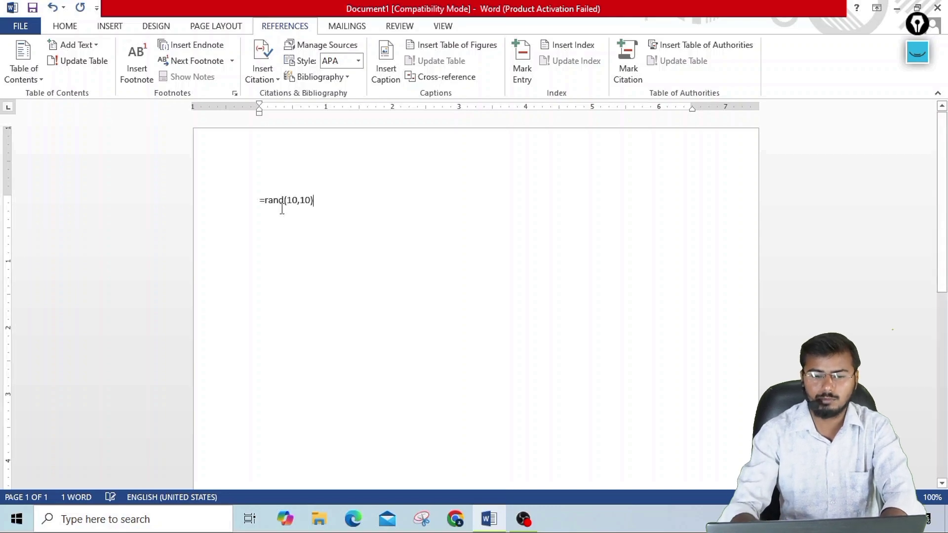
key(Return)
ctrl+scroll(282, 209, down, 9)
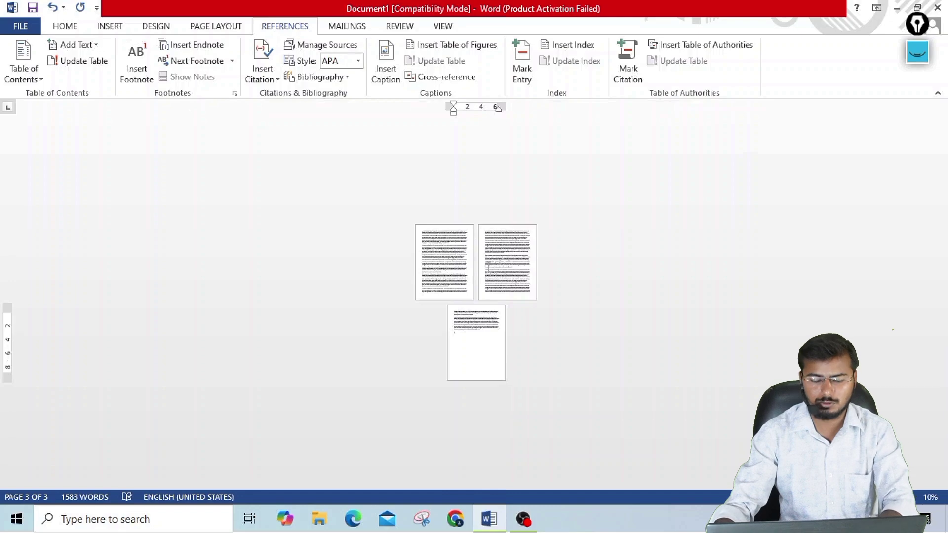
Copy all the filler text and paste it repeatedly until the document reaches 8 pages, 4,749 words
key(ctrl+a)
key(ctrl+c)
key(ctrl+End)
key(ctrl+v)
key(ctrl+v)
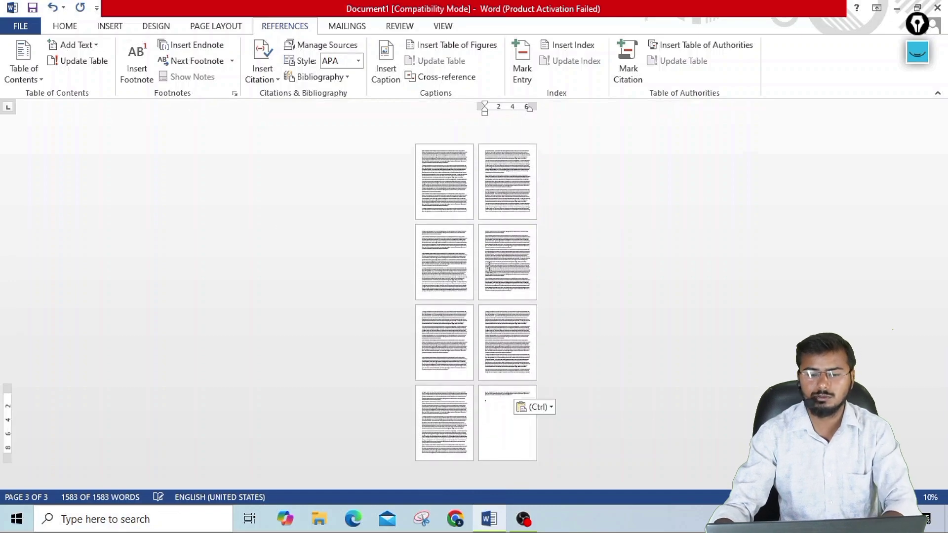
ctrl+scroll(488, 266, up, 4)
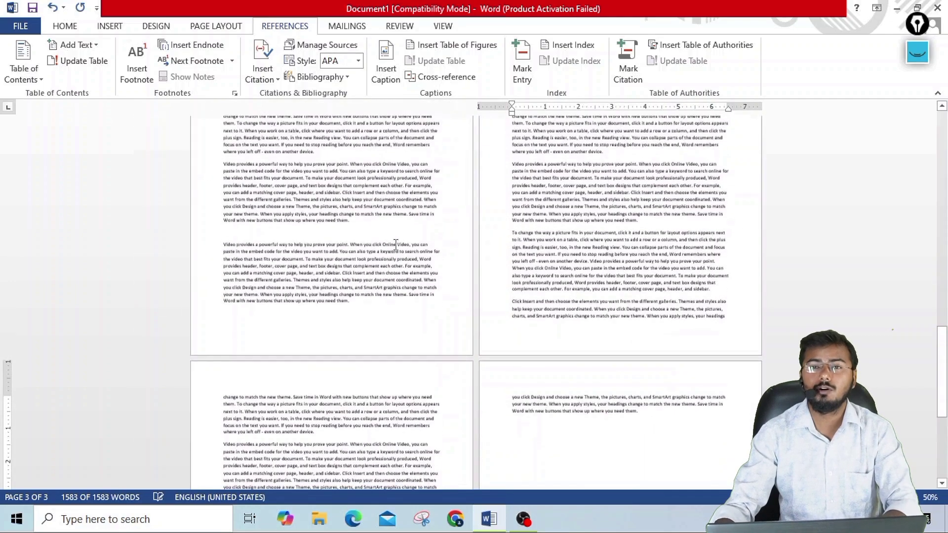
scroll(395, 240, up, 3)
scroll(410, 235, up, 3)
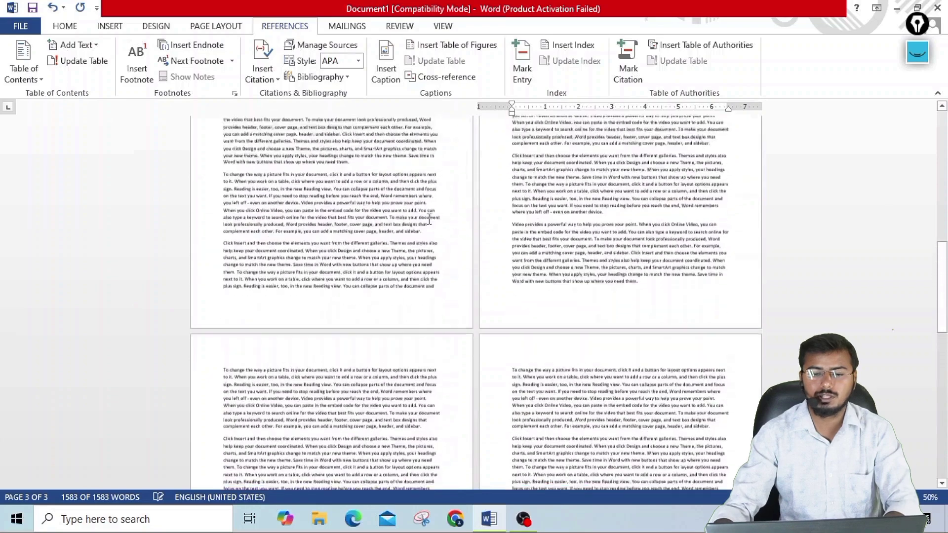
scroll(425, 227, up, 3)
scroll(444, 219, up, 3)
scroll(444, 219, up, 4)
scroll(444, 218, up, 1)
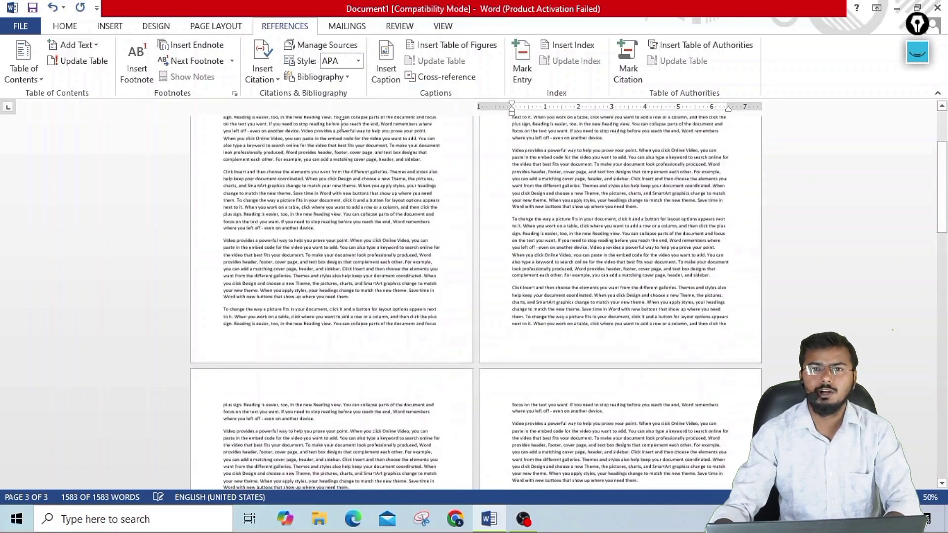
right_click(341, 126)
key(ctrl+v)
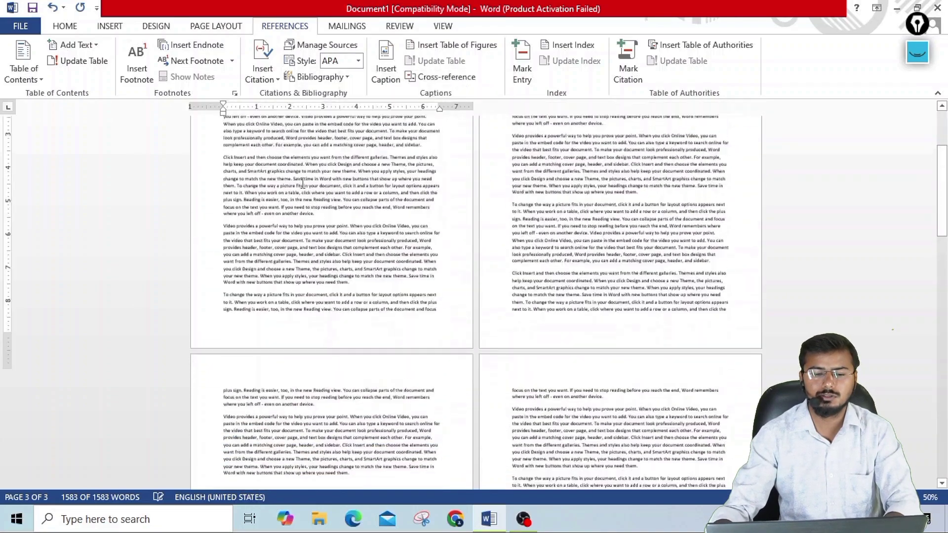
ctrl+scroll(316, 183, down, 4)
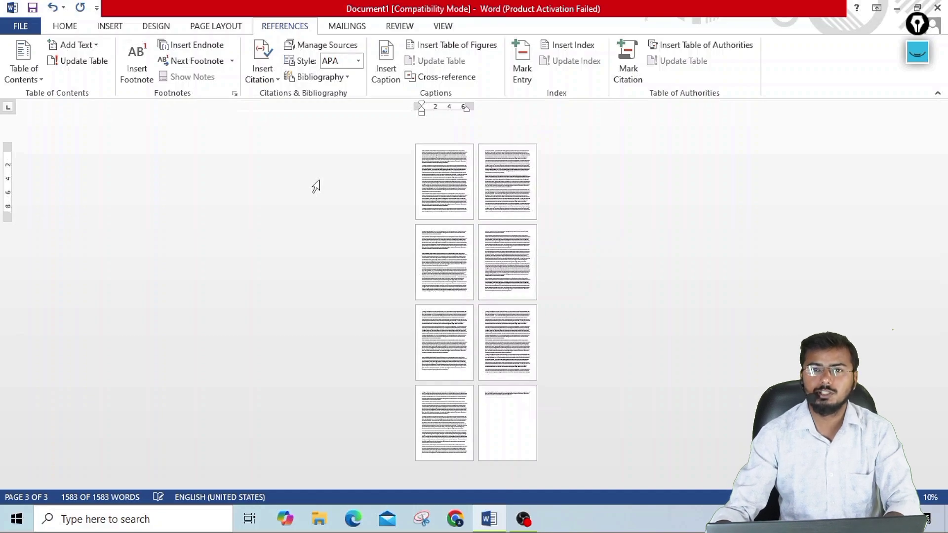
ctrl+scroll(315, 186, up, 7)
ctrl+scroll(320, 180, up, 3)
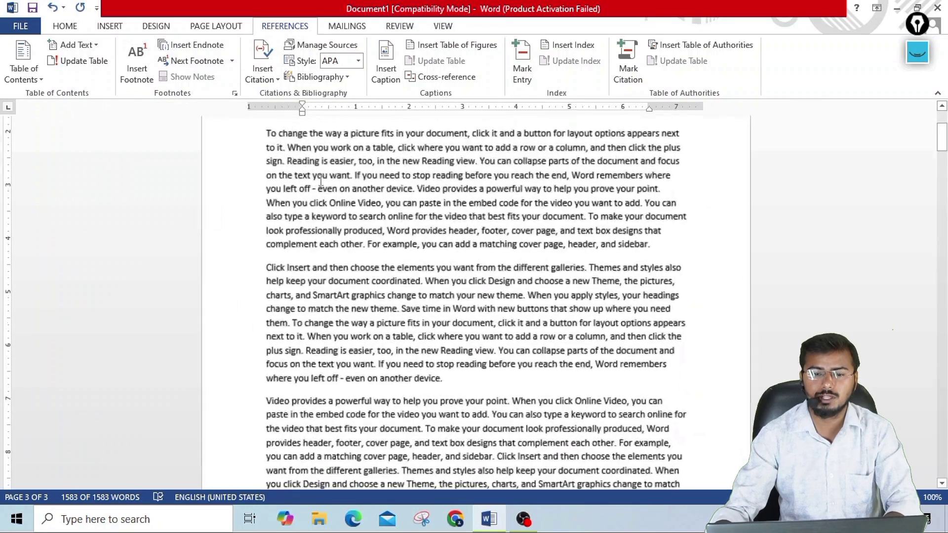
ctrl+scroll(321, 180, up, 2)
ctrl+scroll(321, 180, up, 3)
ctrl+scroll(321, 180, up, 2)
ctrl+scroll(321, 180, down, 3)
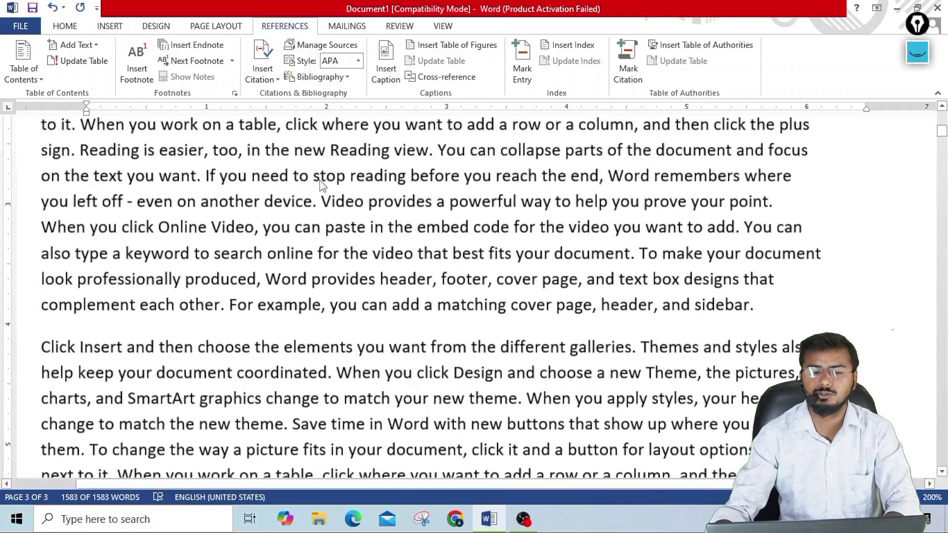
ctrl+scroll(320, 180, down, 2)
ctrl+scroll(322, 181, down, 3)
ctrl+scroll(324, 182, down, 5)
ctrl+scroll(323, 183, up, 1)
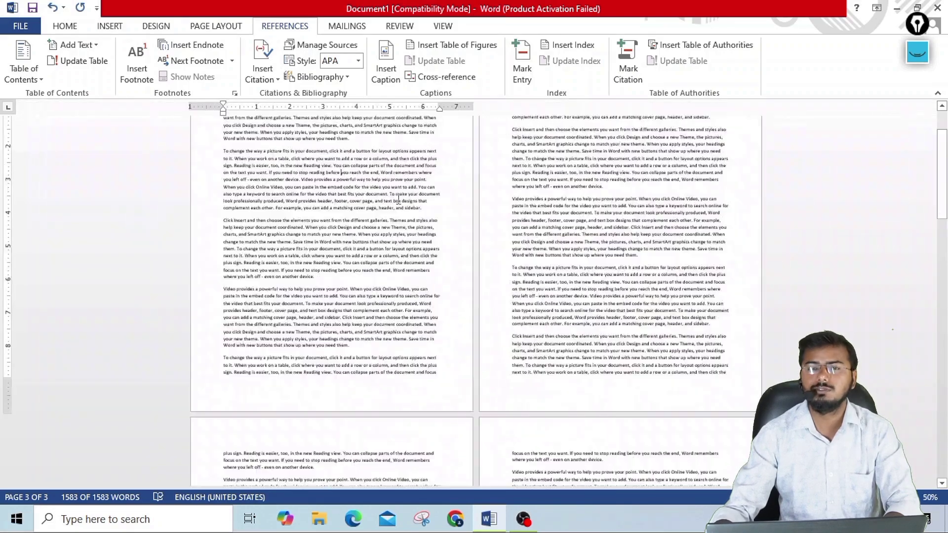
ctrl+scroll(346, 188, up, 8)
ctrl+scroll(385, 195, down, 5)
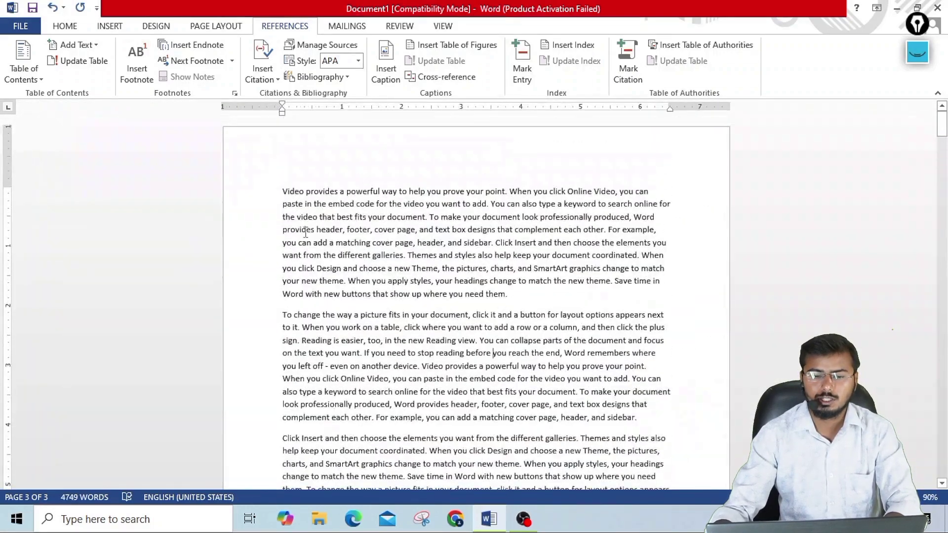
scroll(297, 218, down, 1)
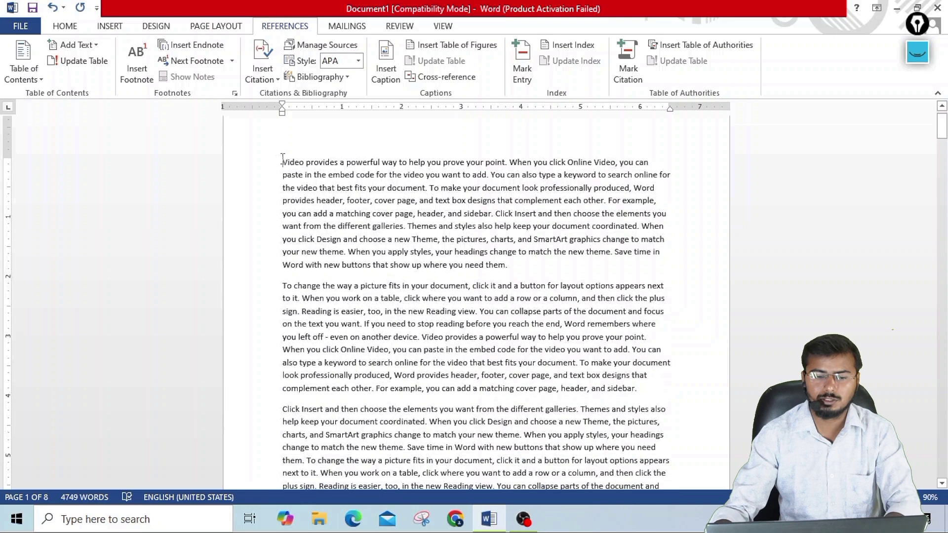
Make the word 'Computer' at the start of the document a Level 1 contents heading
key(ctrl+Home)
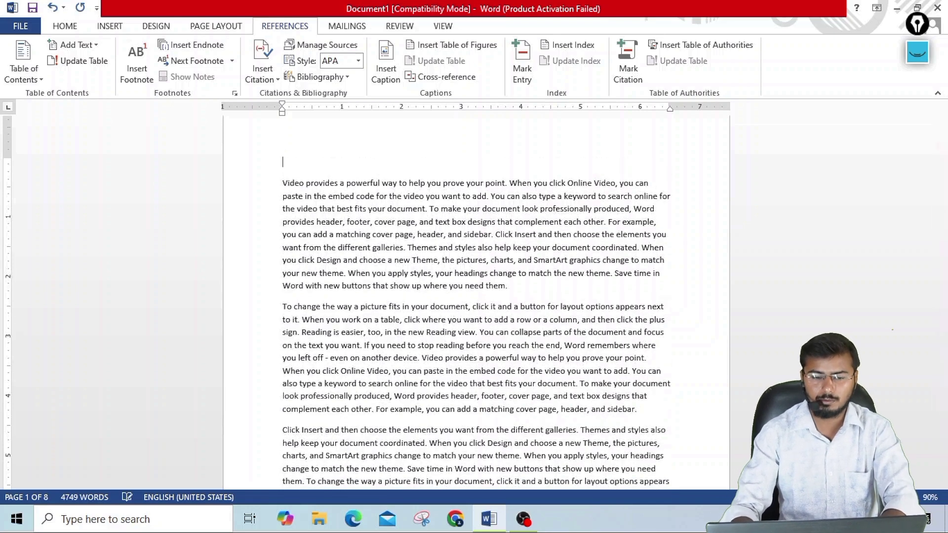
text(Computer)
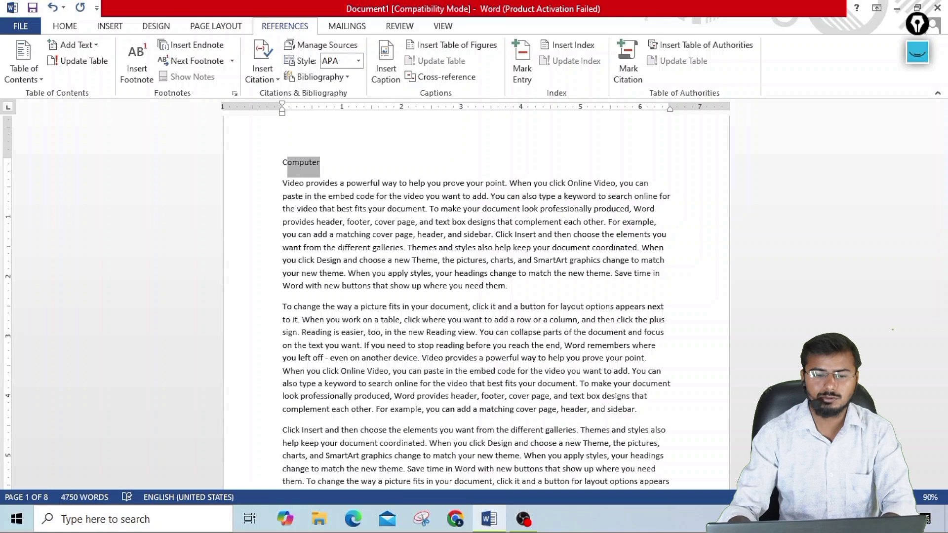
drag(304, 167, 282, 168)
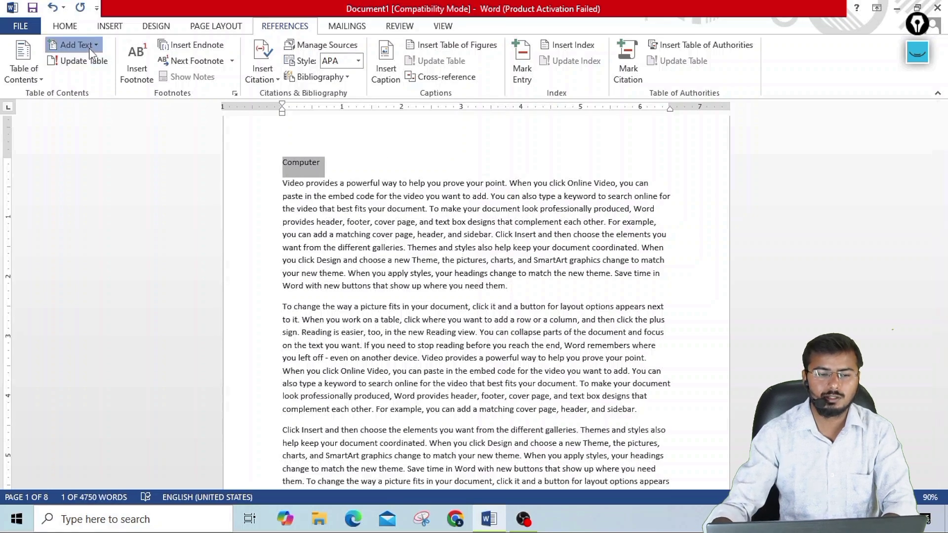
click(74, 44)
click(82, 78)
Add an empty line above the first paragraph on page 3
scroll(196, 156, down, 4)
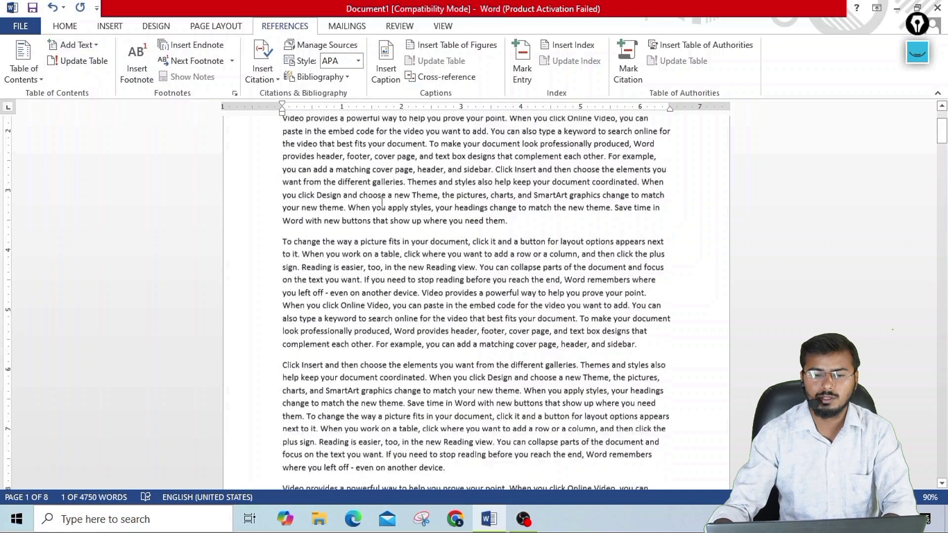
scroll(296, 198, down, 4)
scroll(345, 217, down, 4)
scroll(369, 225, down, 4)
scroll(369, 225, down, 5)
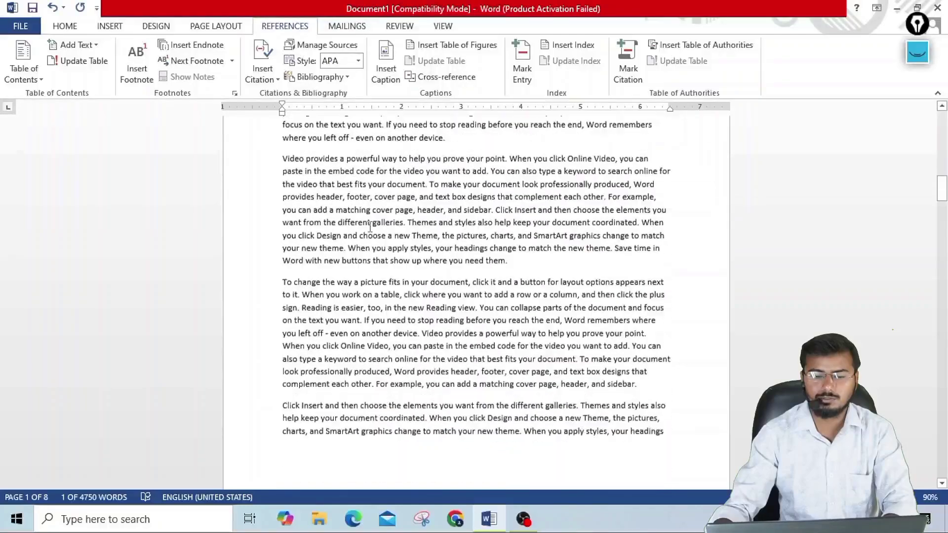
scroll(367, 225, down, 6)
scroll(365, 225, down, 3)
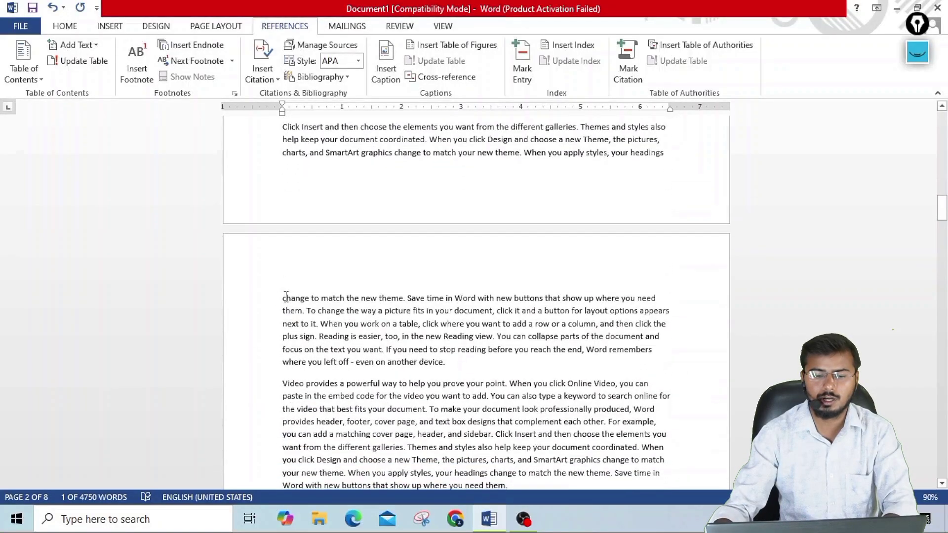
click(283, 298)
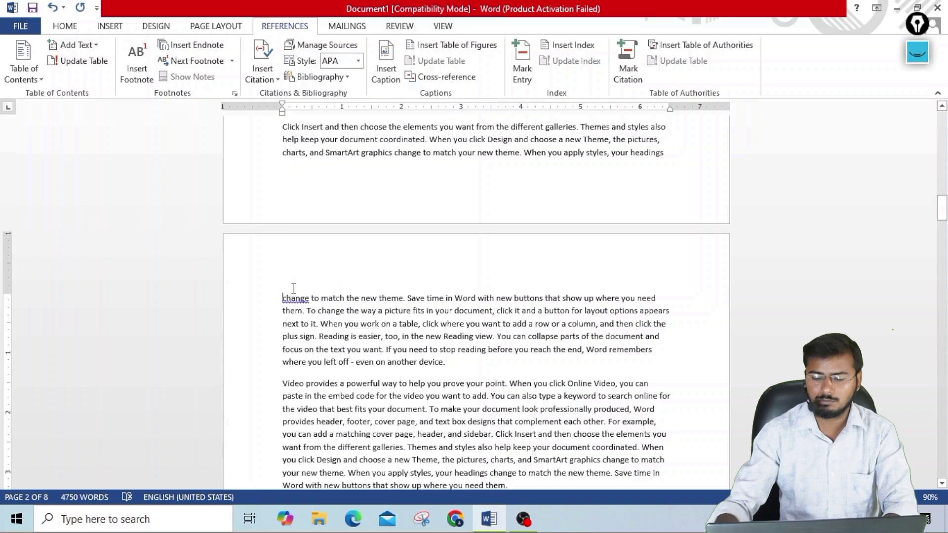
key(Return)
key(Up)
Type 'Input' on the new line and make it a Level 1 heading
text(Ha)
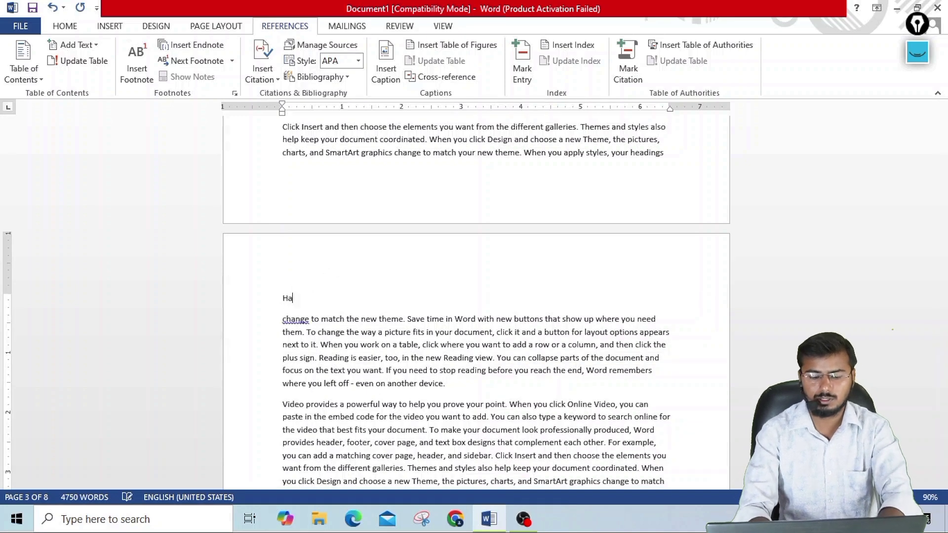
text(rdware)
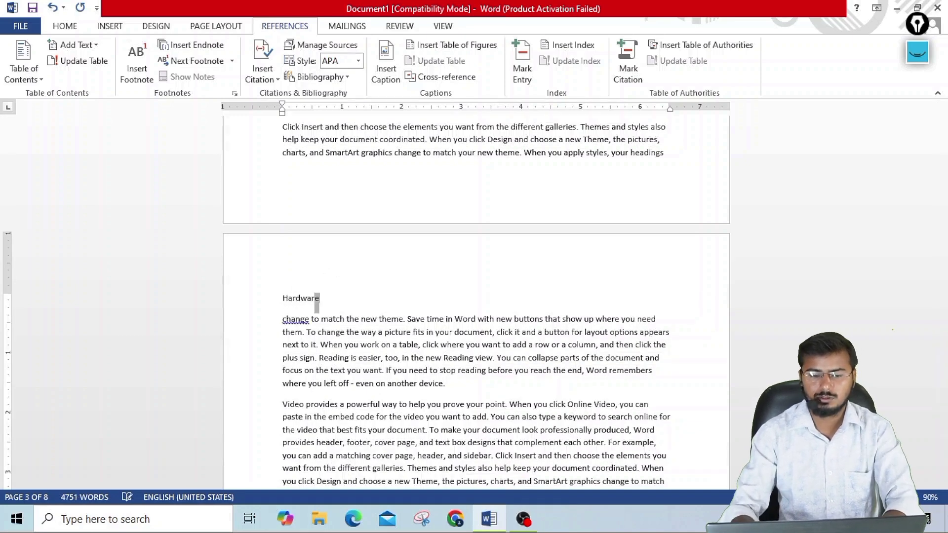
key(shift+Left)
key(shift+Left)
key(shift+Left)
key(shift+Left)
key(shift+Left)
key(shift+Left)
key(shift+Left)
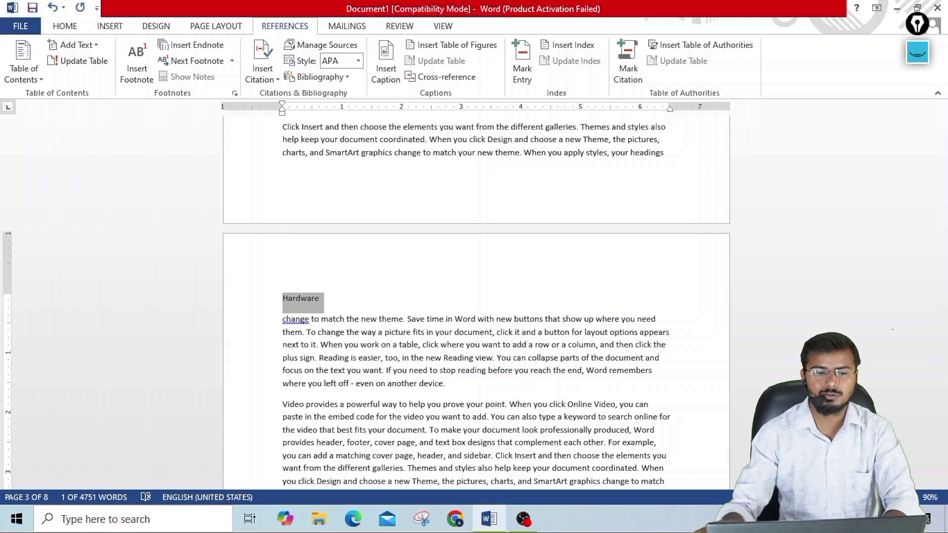
key(BackSpace)
text(nput)
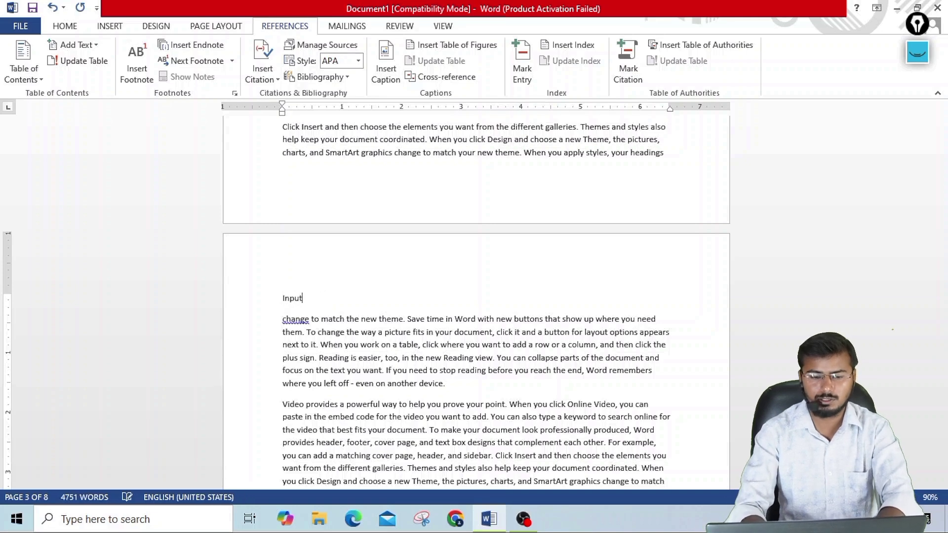
key(shift+Left)
key(shift+Left)
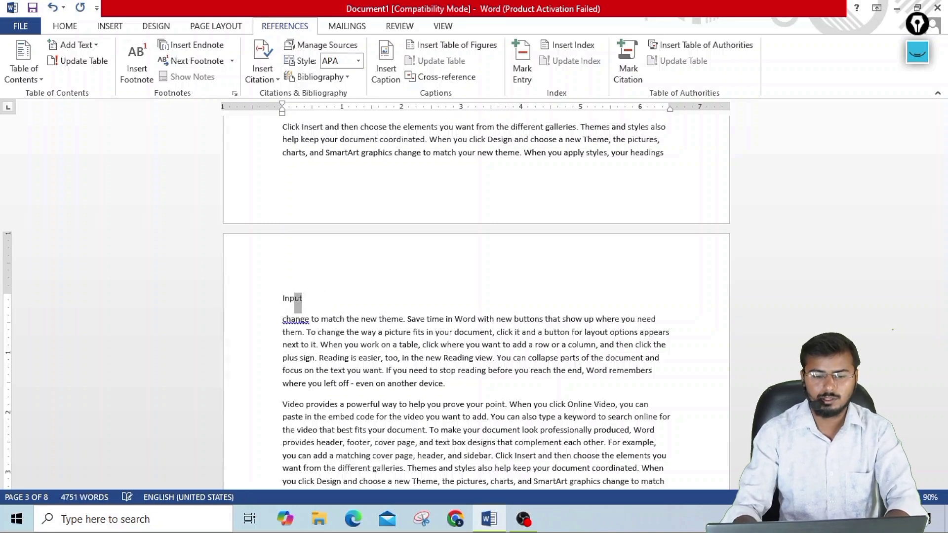
key(shift+Left)
key(shift+Left)
key(shift+Left)
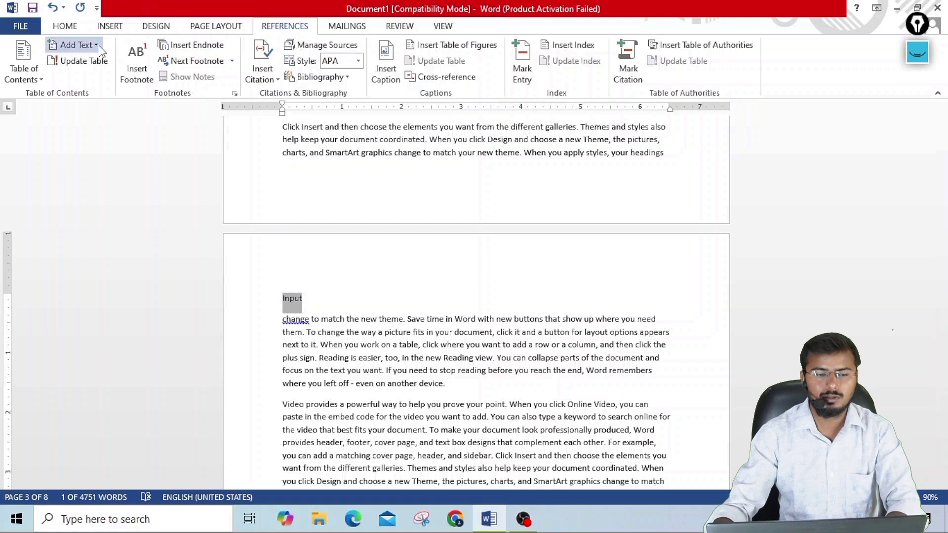
click(77, 45)
click(84, 78)
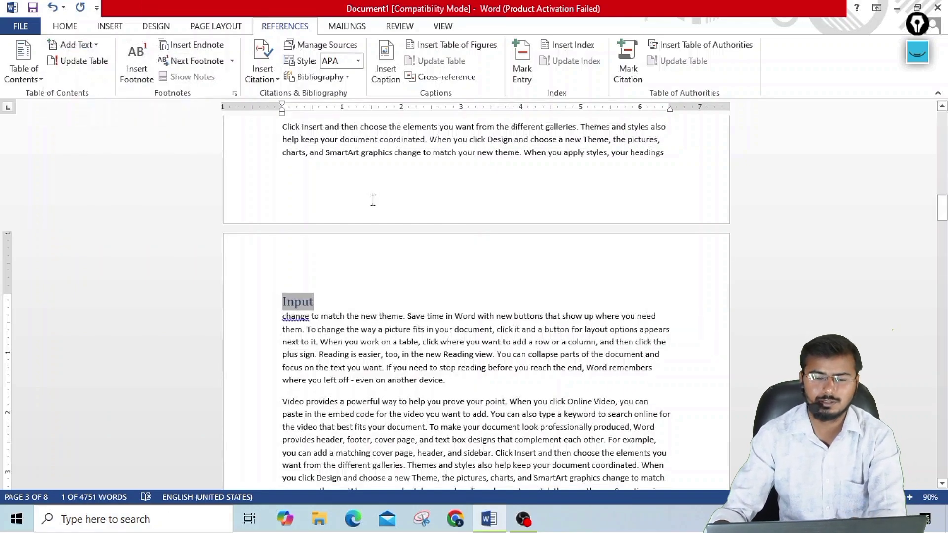
scroll(373, 200, down, 4)
scroll(366, 217, down, 8)
scroll(355, 237, down, 7)
scroll(348, 254, down, 3)
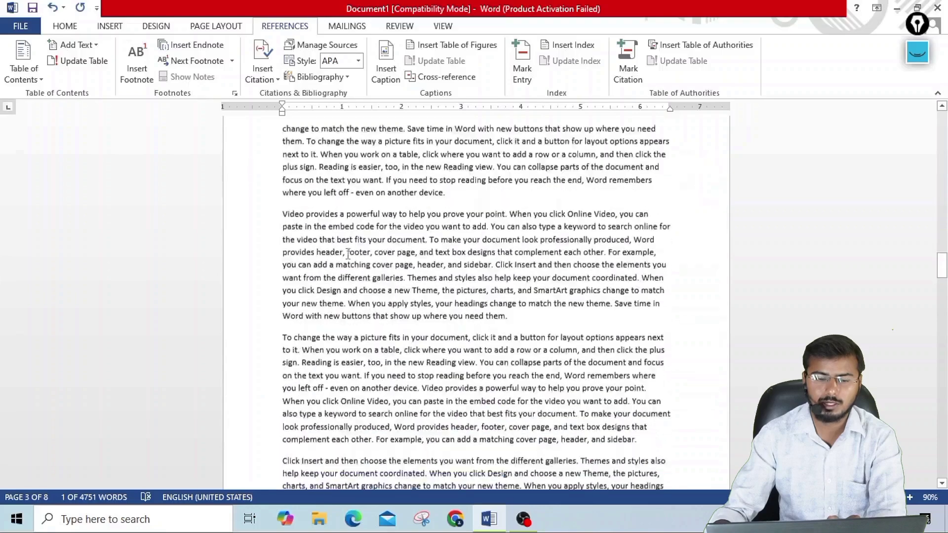
scroll(348, 254, up, 3)
Add an 'Output' line at the top of page 4 and make it a Level 1 heading
click(282, 233)
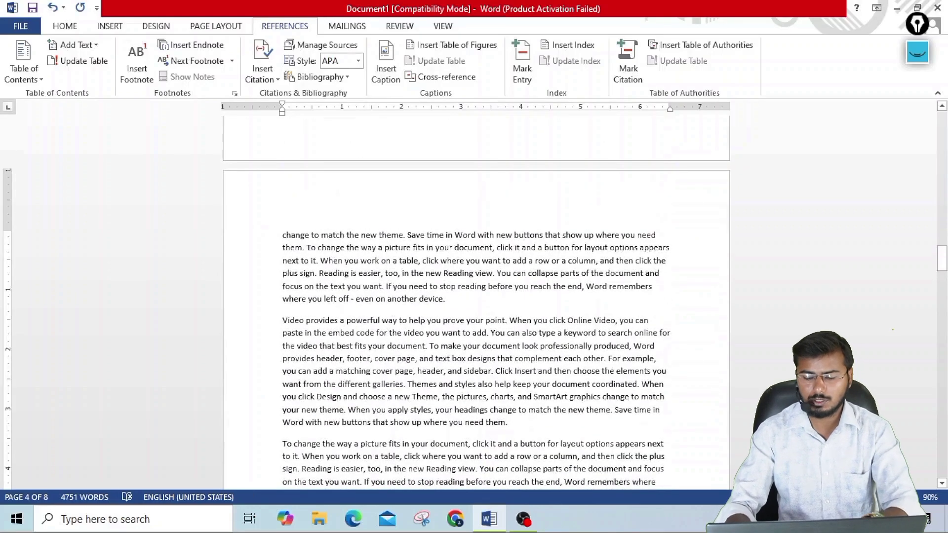
key(Up)
text(Ou)
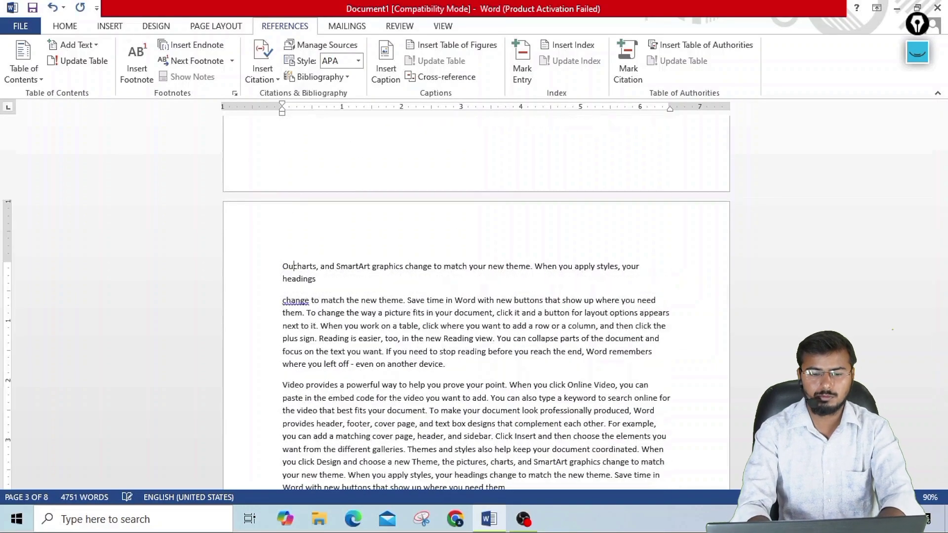
key(BackSpace)
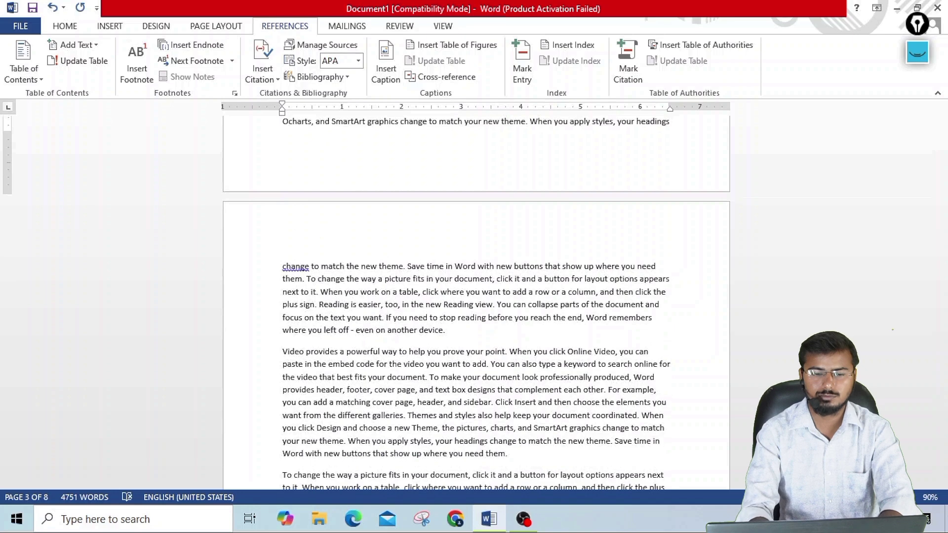
key(BackSpace)
key(Return)
key(Return)
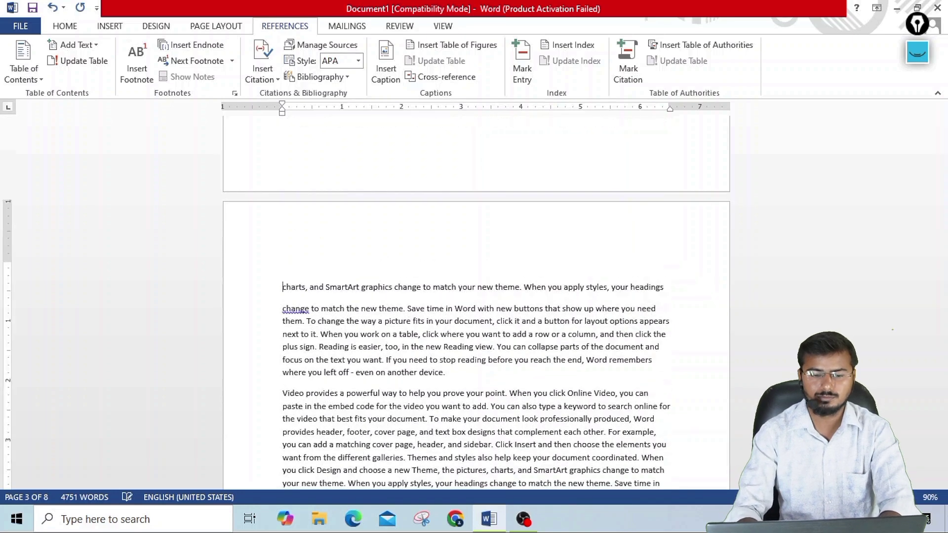
text(Output)
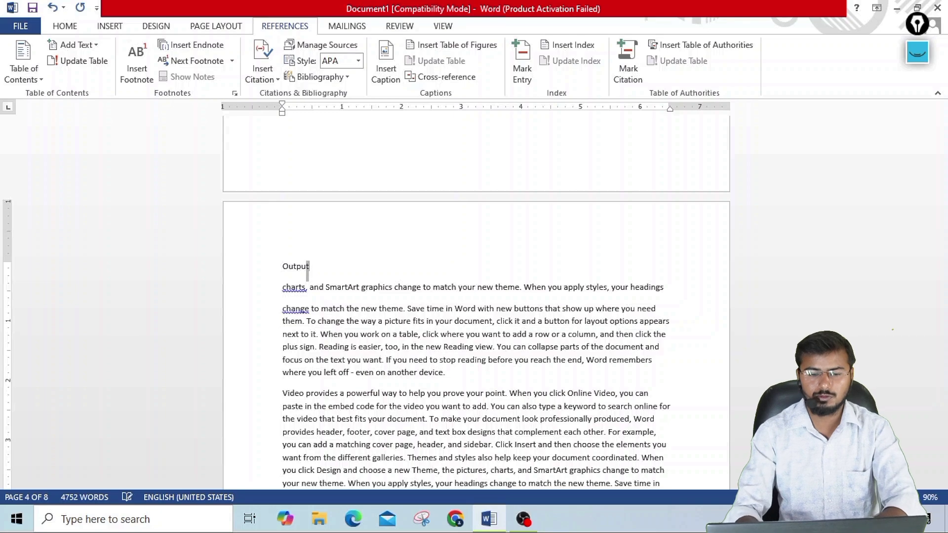
drag(294, 270, 283, 269)
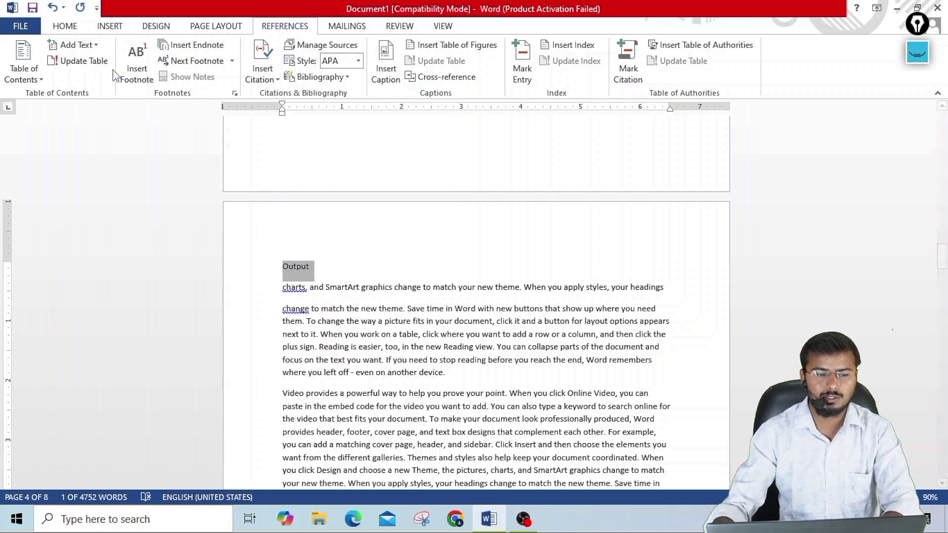
click(74, 45)
click(79, 78)
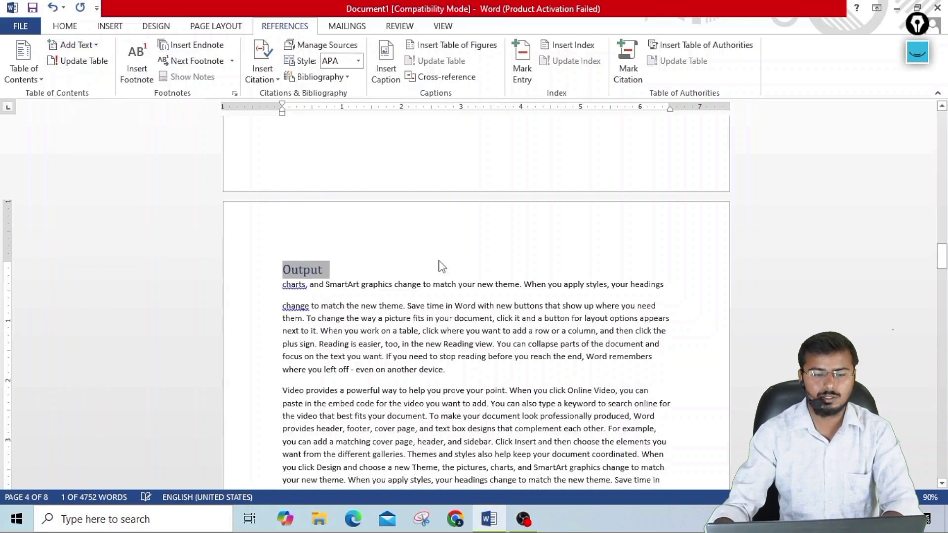
Add a 'Memory' line at the top of page 6 and make it a Level 1 heading
scroll(446, 281, down, 3)
scroll(446, 280, down, 5)
scroll(444, 283, down, 5)
scroll(440, 285, down, 5)
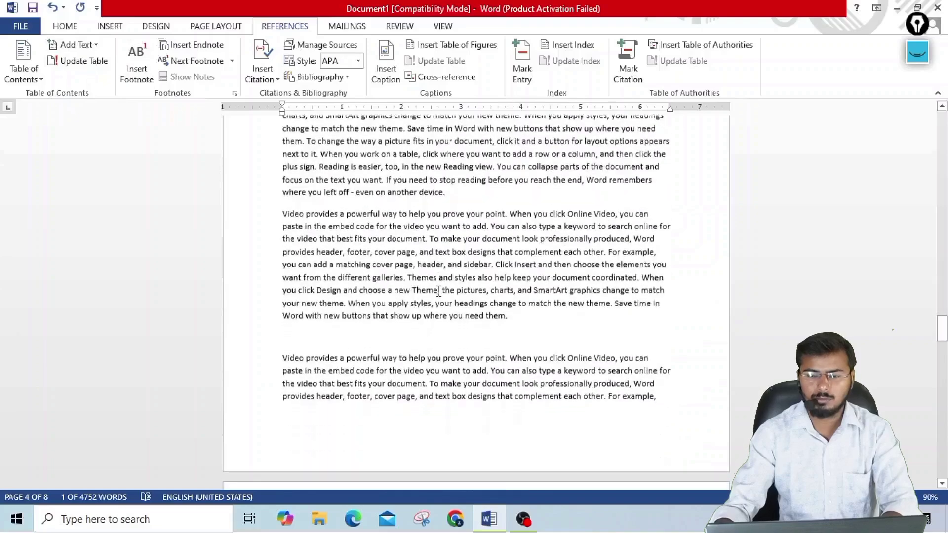
scroll(436, 288, down, 5)
scroll(436, 290, down, 1)
click(282, 144)
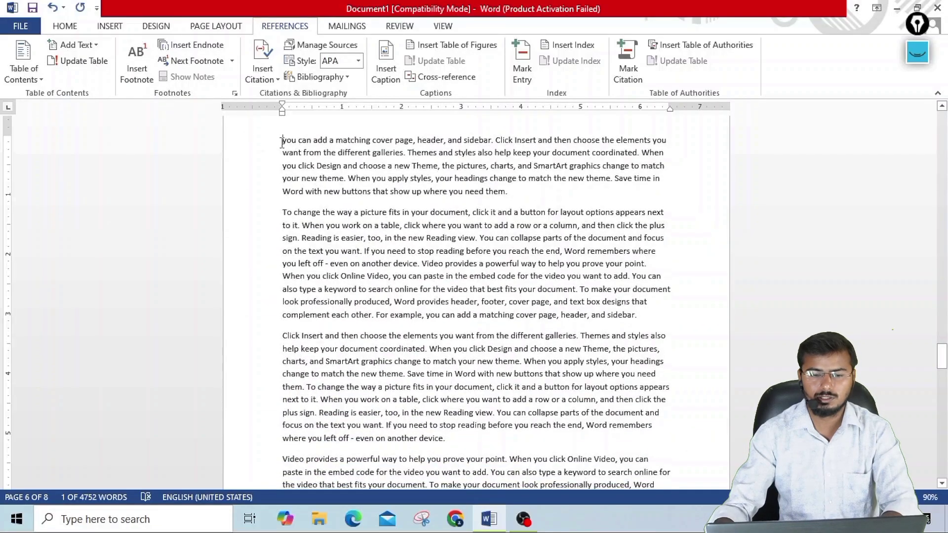
key(Return)
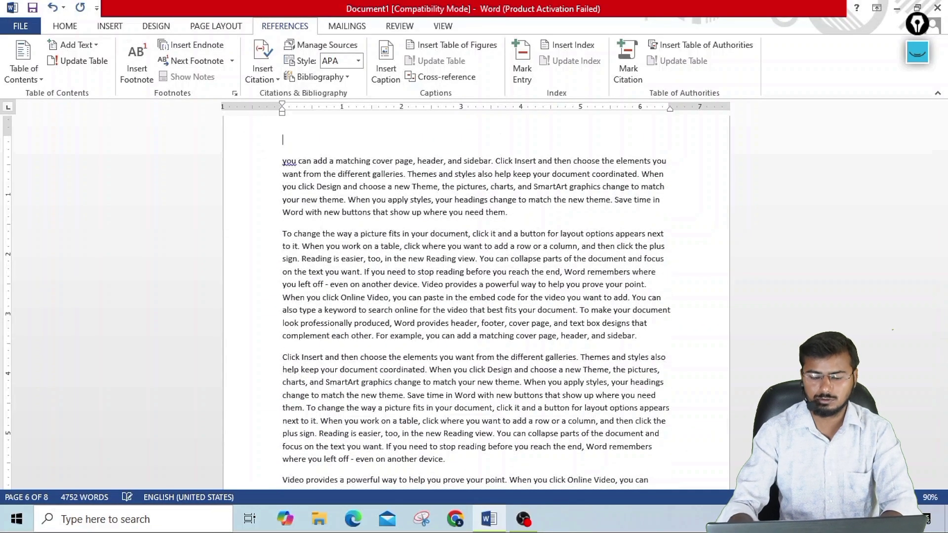
text(Memory)
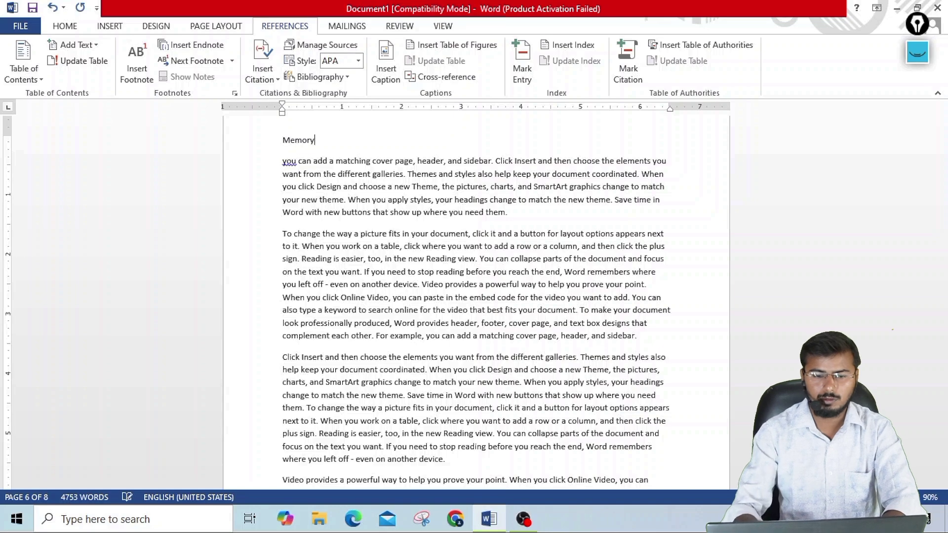
drag(312, 144, 282, 143)
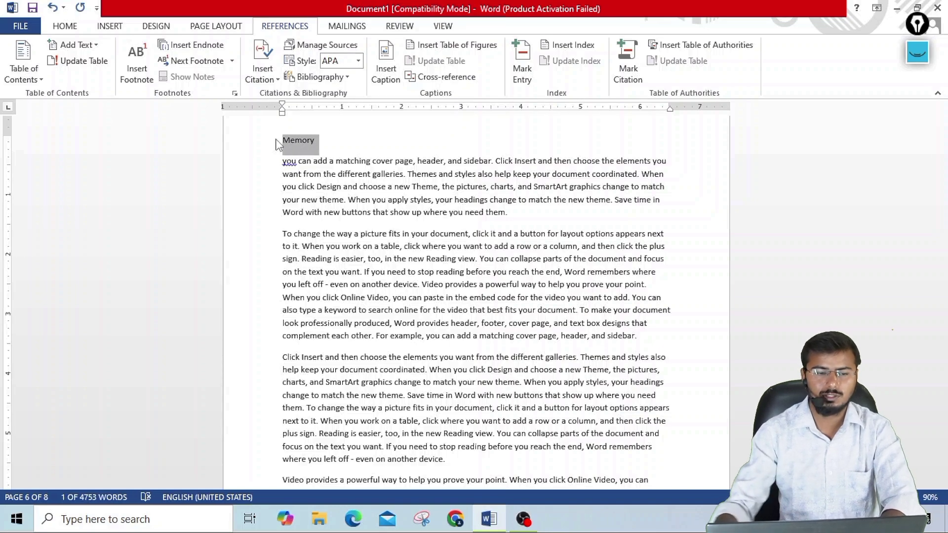
click(76, 44)
click(79, 77)
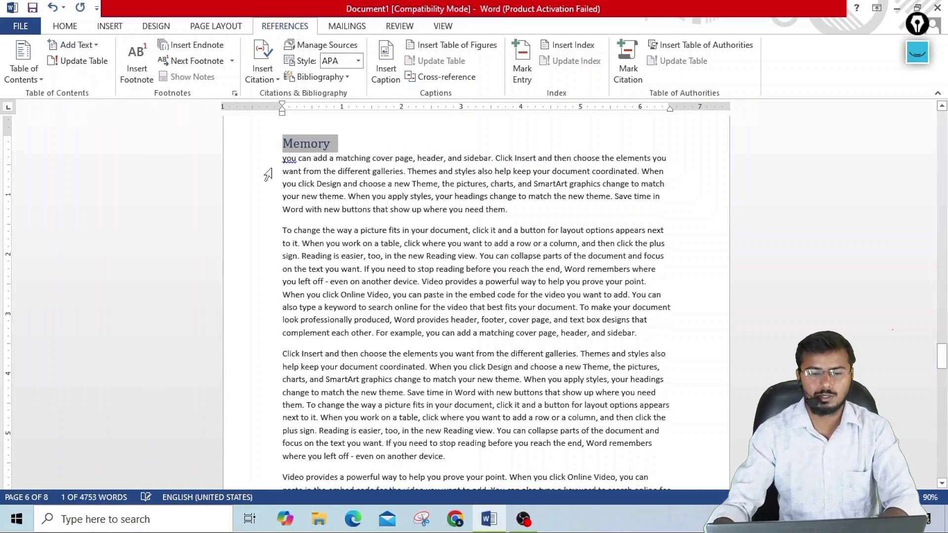
Insert an empty line above the Computer heading at the top of the document
ctrl+scroll(308, 194, up, 4)
scroll(309, 194, up, 4)
scroll(309, 194, down, 10)
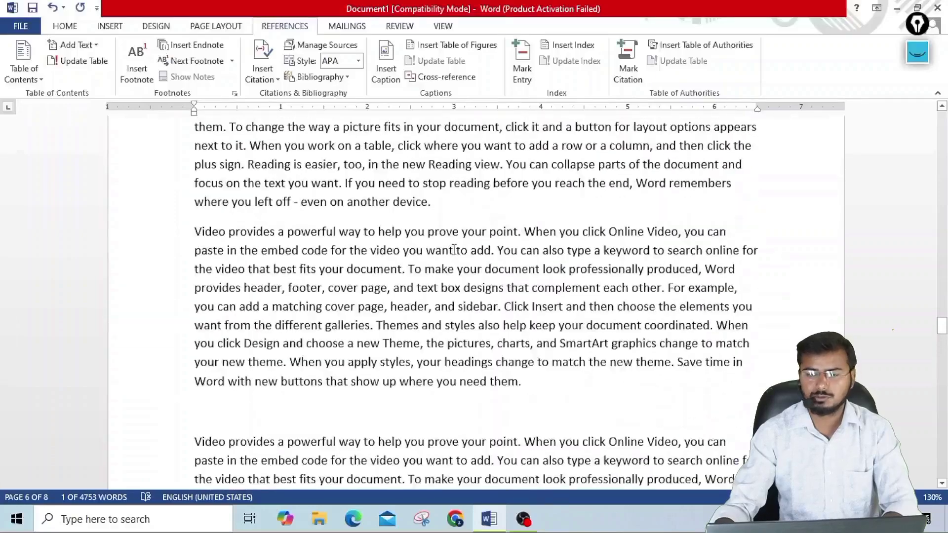
scroll(309, 194, up, 5)
drag(942, 313, 941, 119)
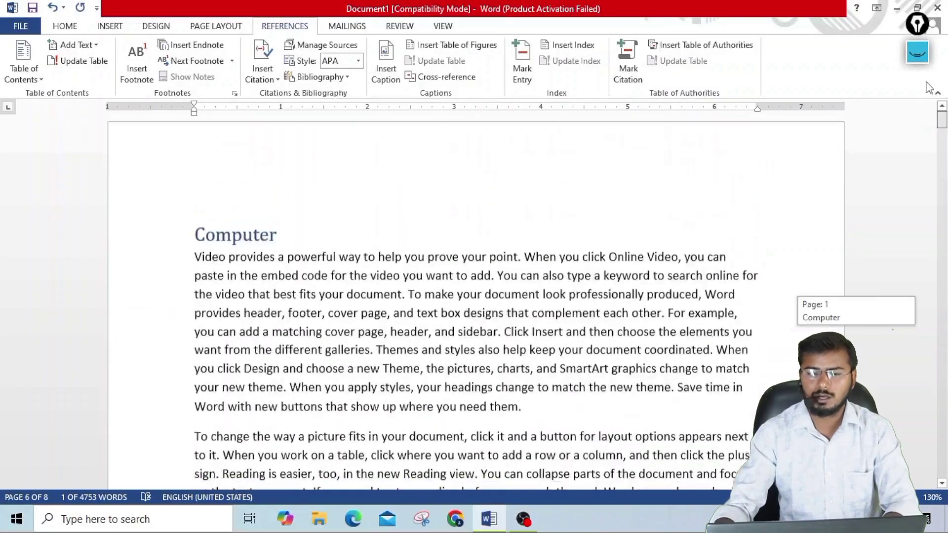
click(202, 213)
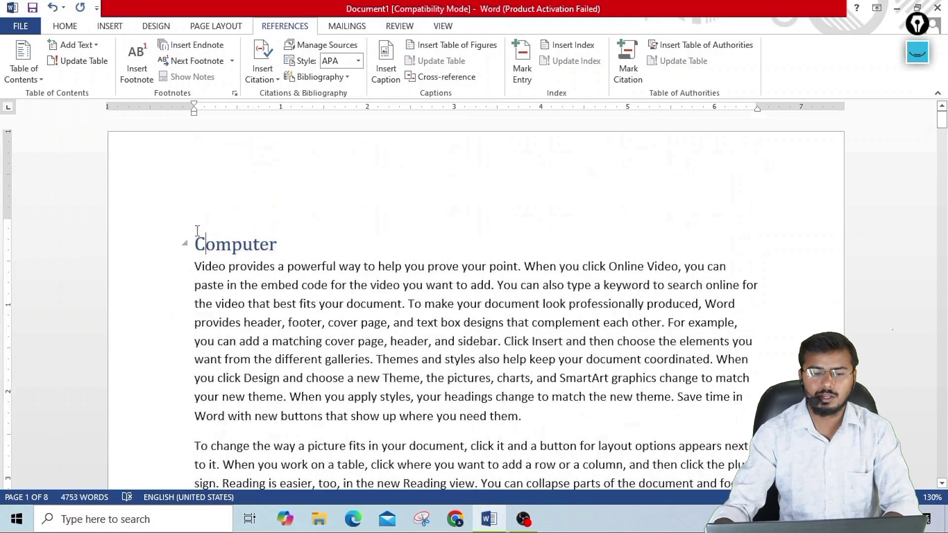
double_click(200, 227)
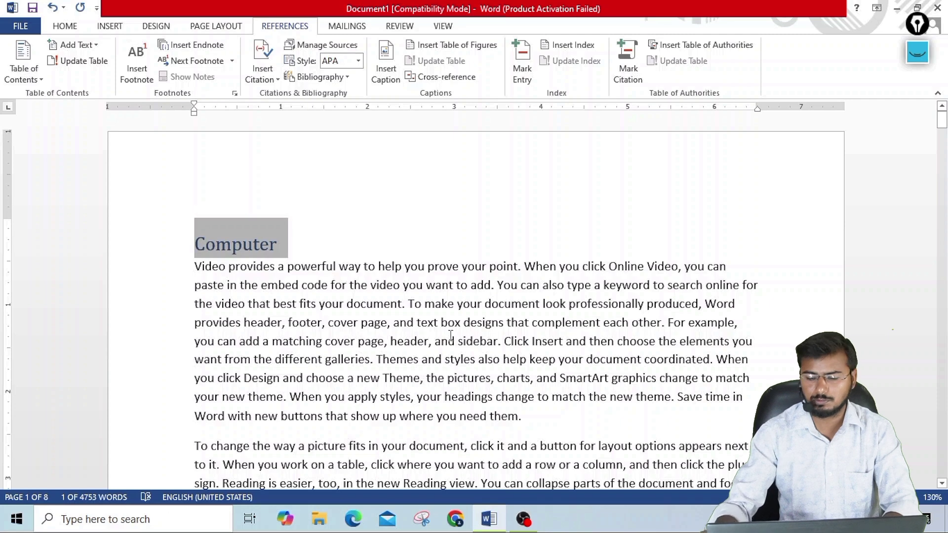
key(Left)
key(Return)
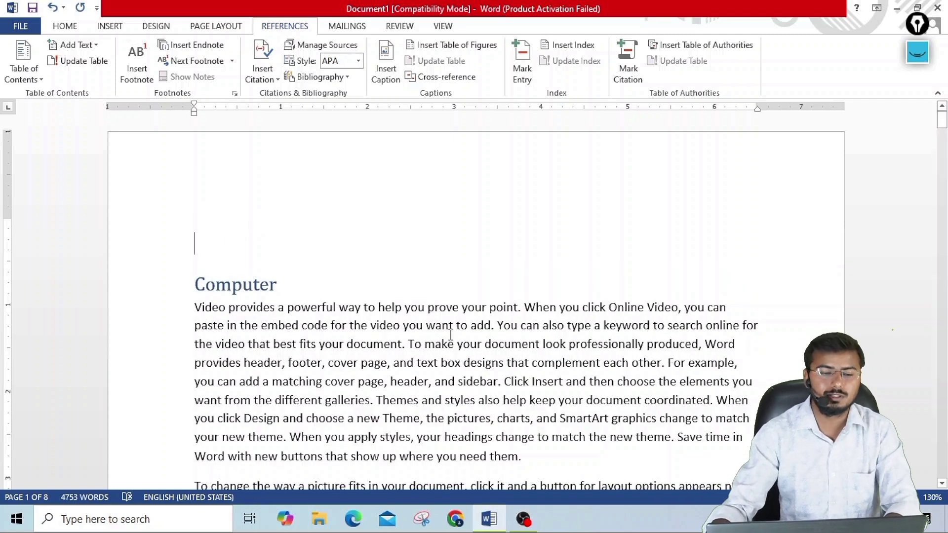
Insert Automatic Table 1 contents (Computer 1, Input 3, Output 4, Memory 6) and test the Input link
click(41, 80)
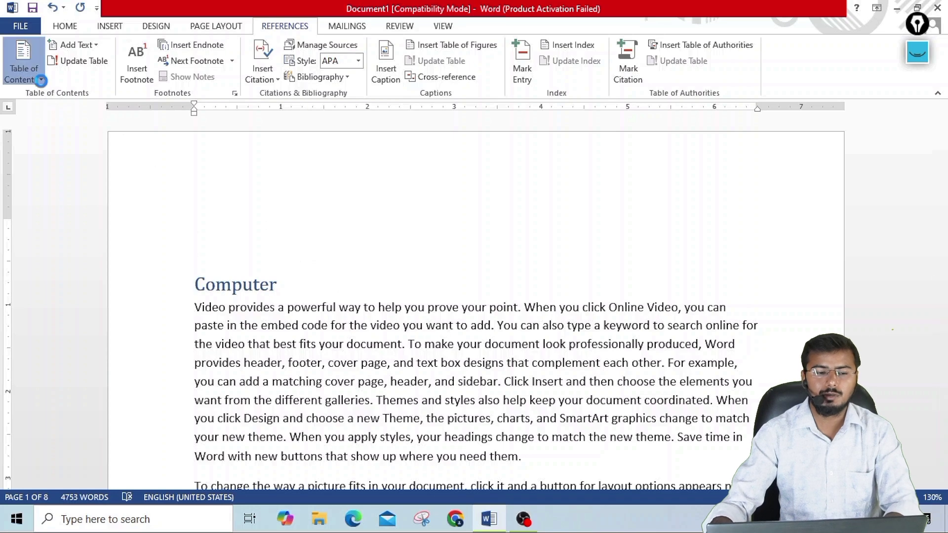
click(39, 80)
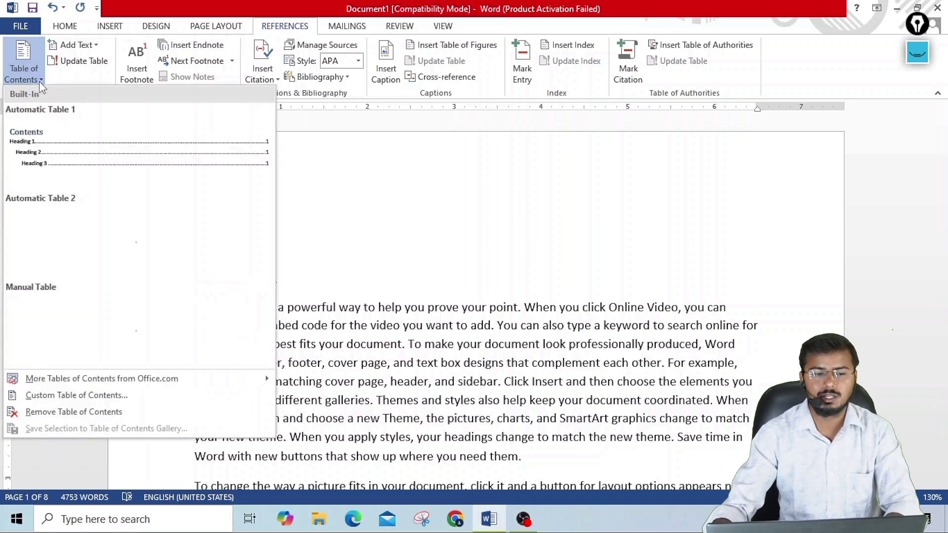
click(157, 157)
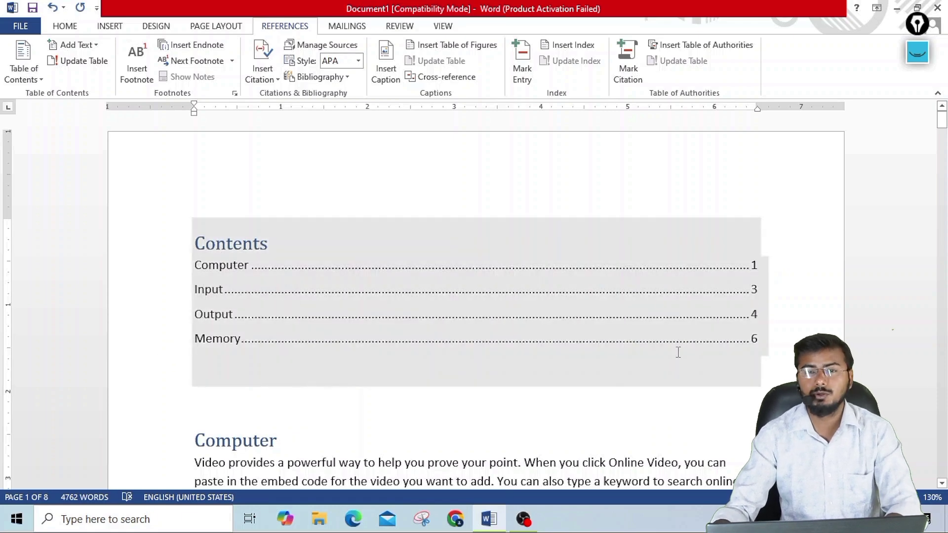
ctrl+click(216, 291)
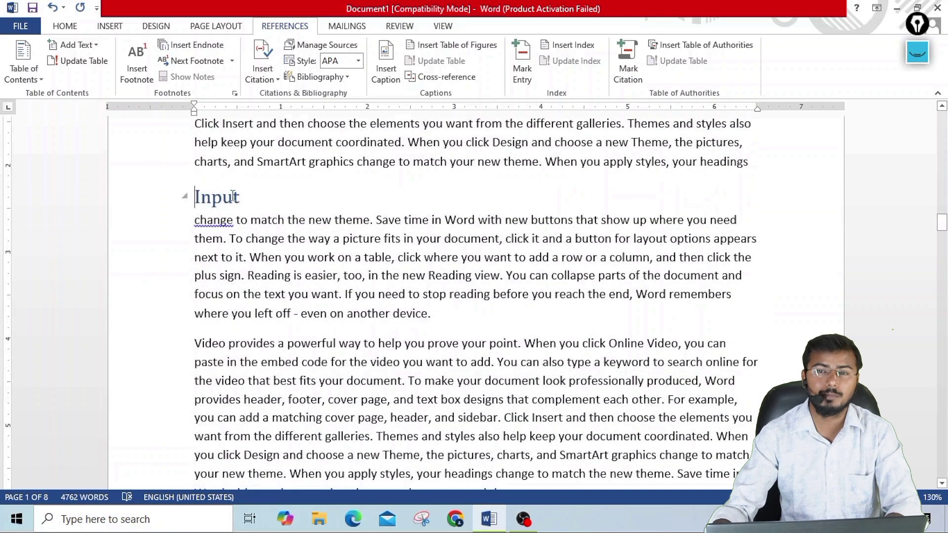
drag(942, 222, 942, 117)
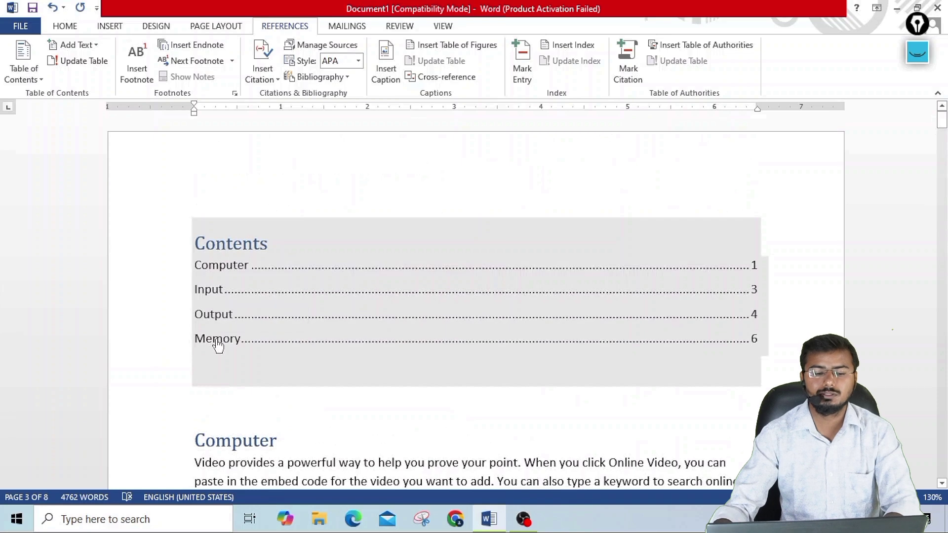
Return to the Output section and add a new 'Printer' line after its last paragraph
ctrl+click(217, 341)
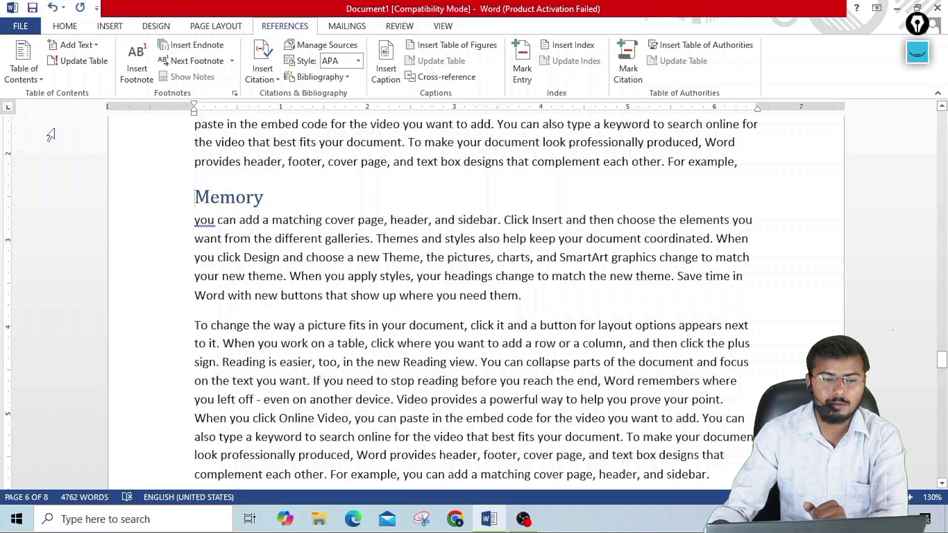
key(ctrl+z)
key(ctrl+z)
key(ctrl+z)
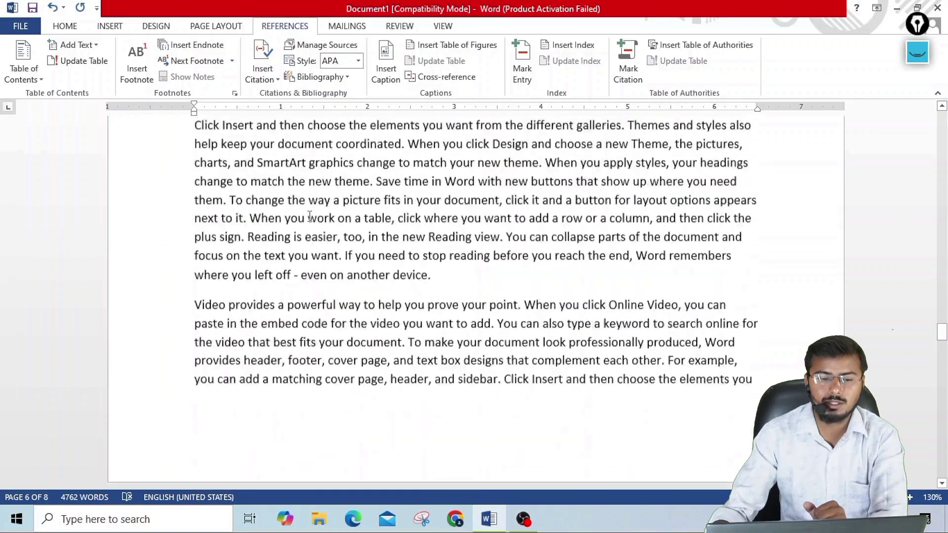
key(ctrl+z)
key(ctrl+z)
key(ctrl+z)
key(ctrl+z)
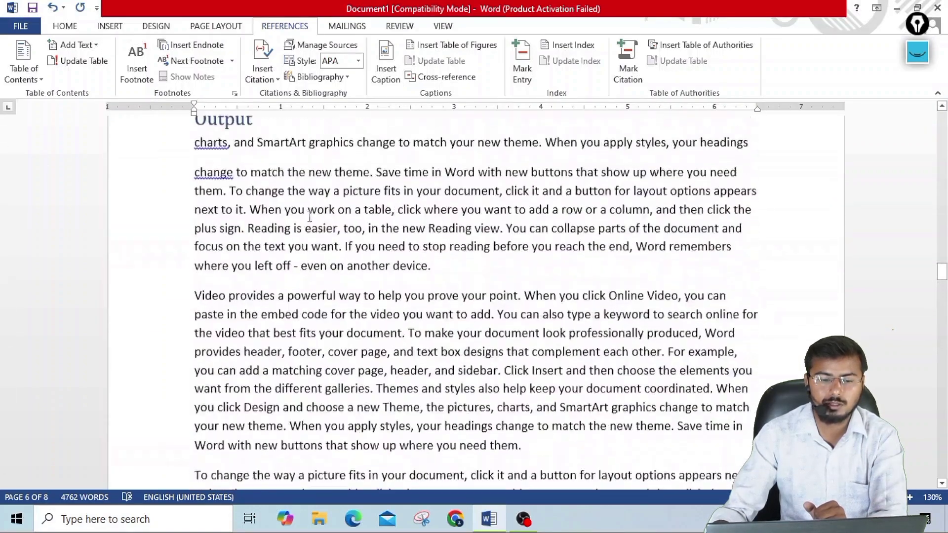
key(ctrl+z)
key(ctrl+z)
click(451, 435)
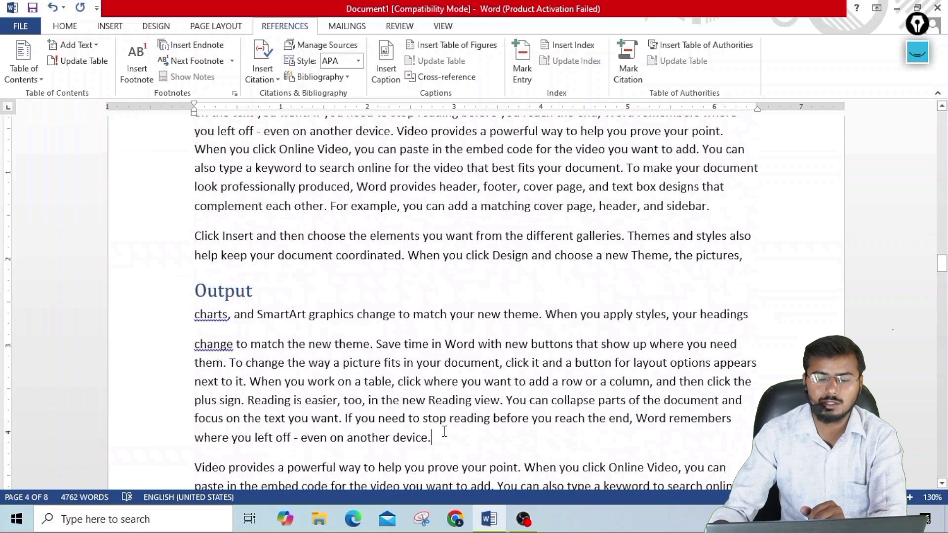
key(Return)
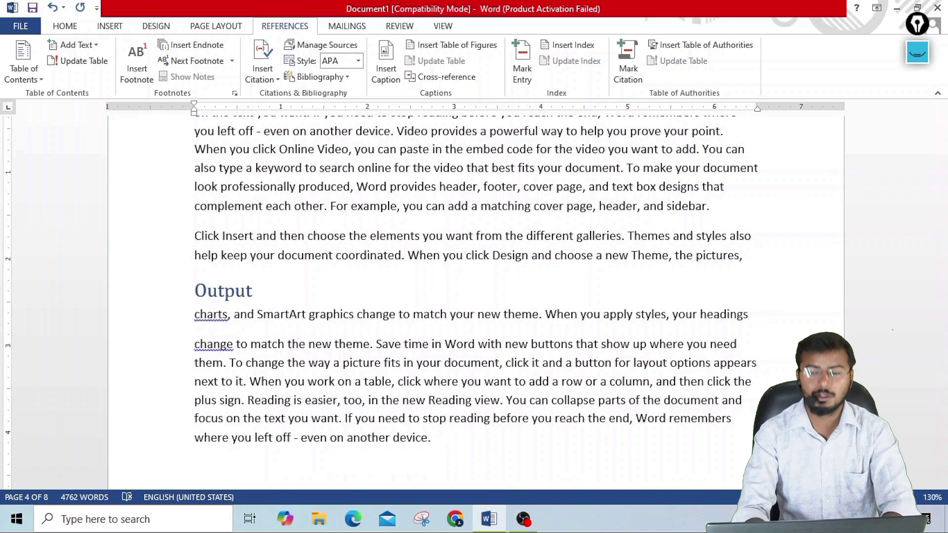
text(Printer)
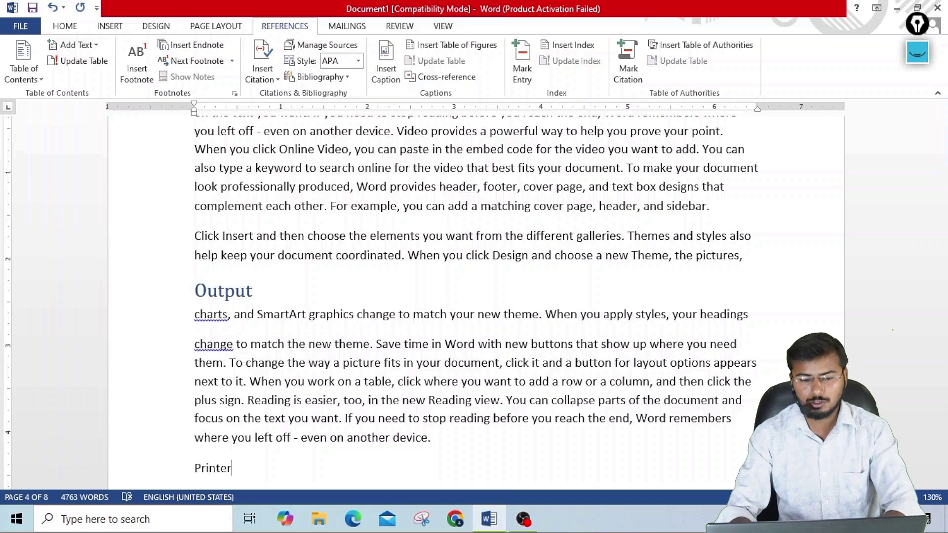
key(shift+Left)
key(shift+Left)
key(shift+Left)
key(shift+Left)
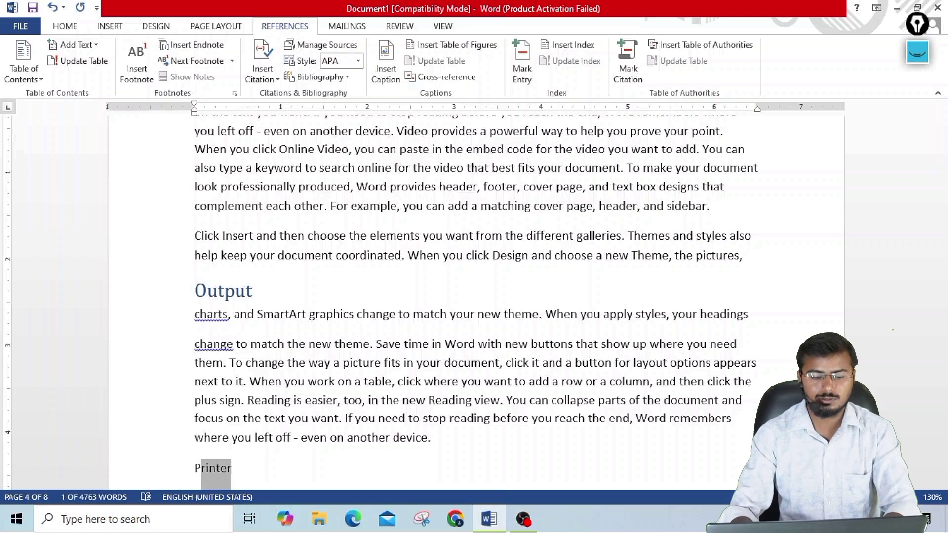
Make the Printer line a Level 2 heading
triple_click(212, 468)
click(76, 45)
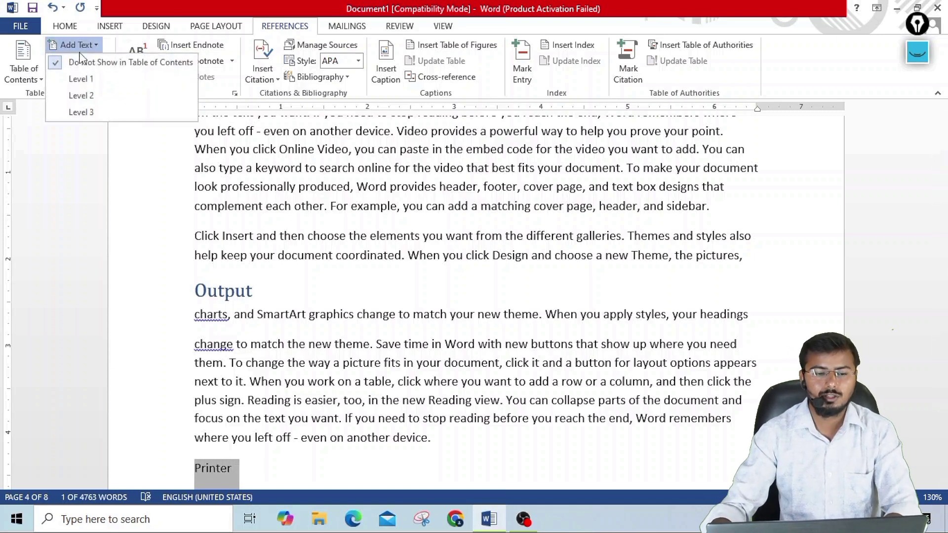
click(82, 95)
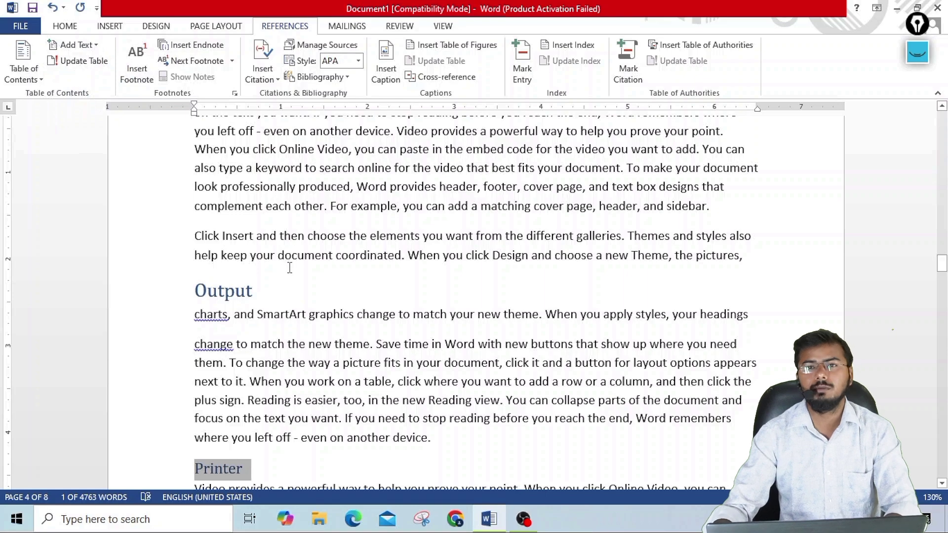
Update the entire table of contents so Printer appears under Output on page 4
drag(944, 261, 942, 119)
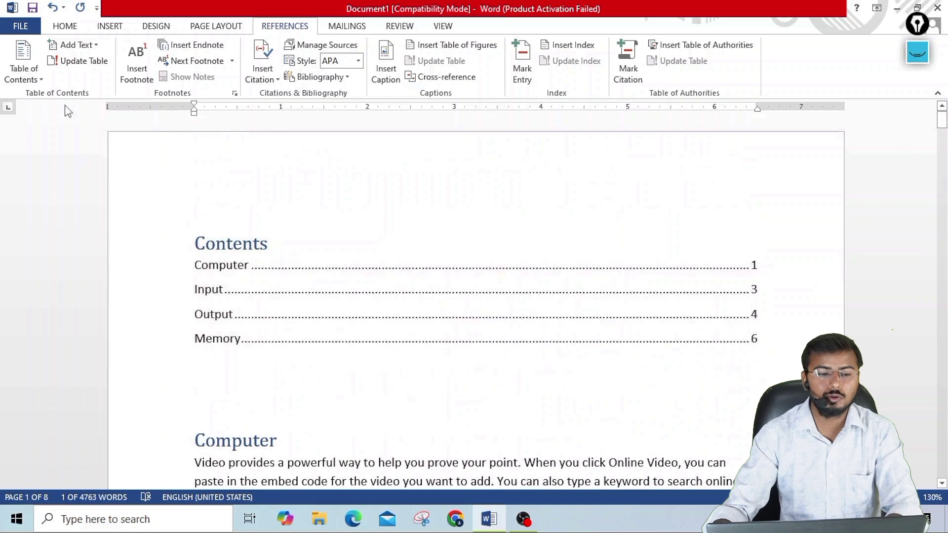
click(91, 69)
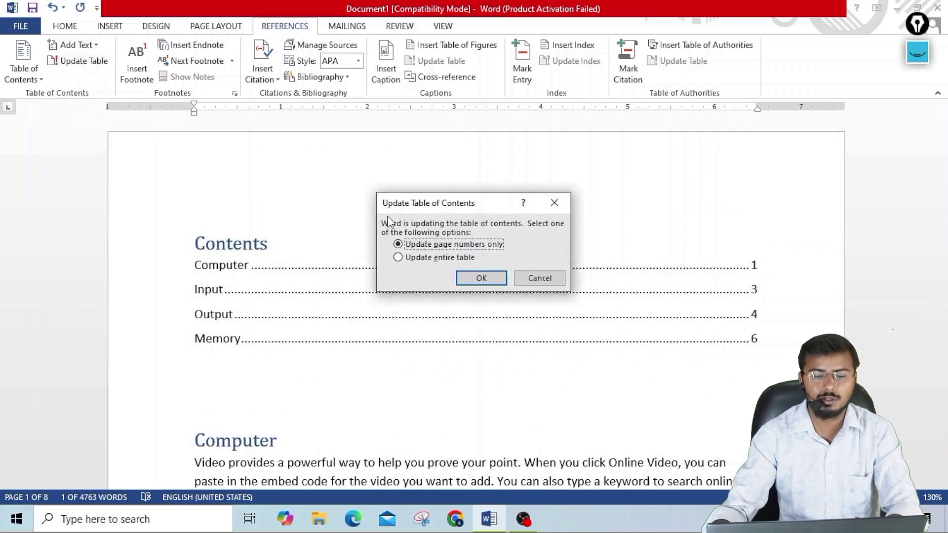
click(434, 259)
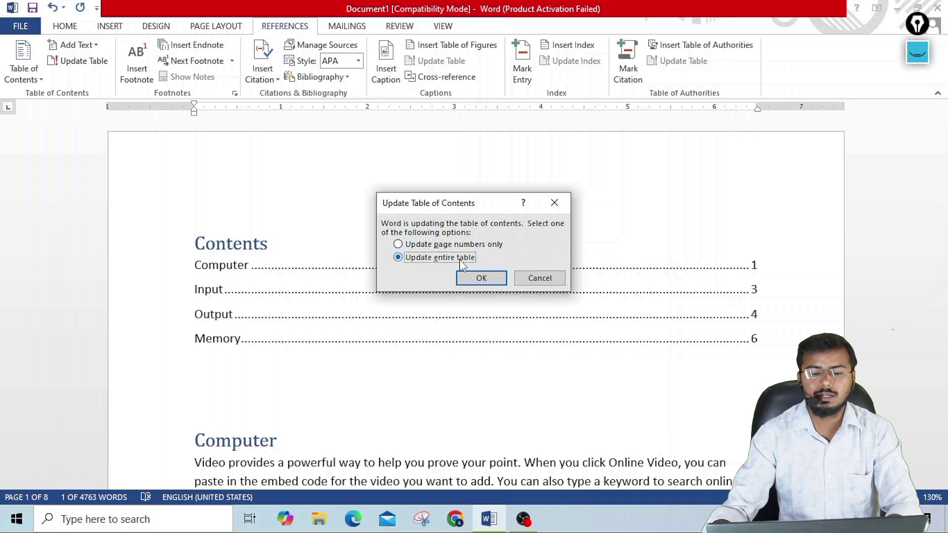
click(481, 278)
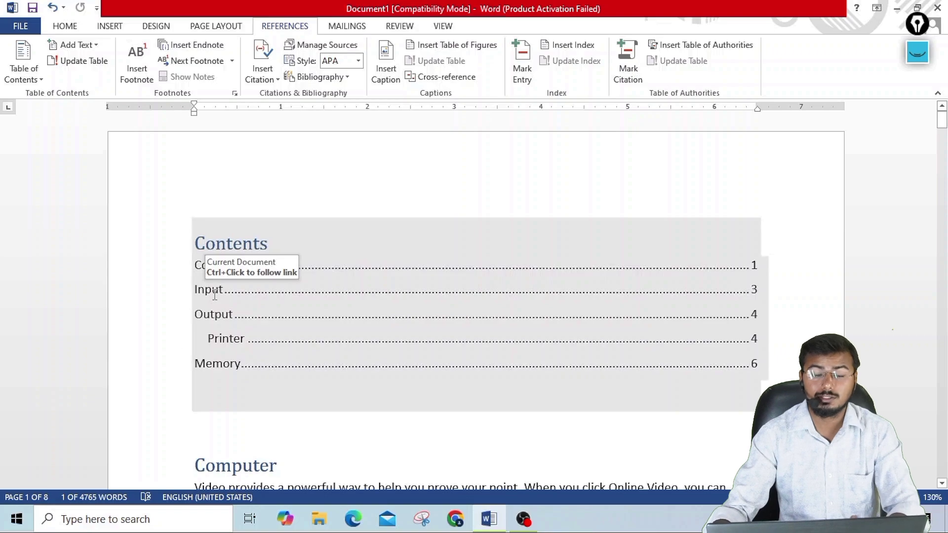
Add a 'Mouse' line after the paragraph ending 'device.' and make it a Level 2 heading
scroll(309, 329, down, 3)
scroll(308, 332, down, 6)
scroll(308, 333, down, 5)
scroll(308, 332, down, 5)
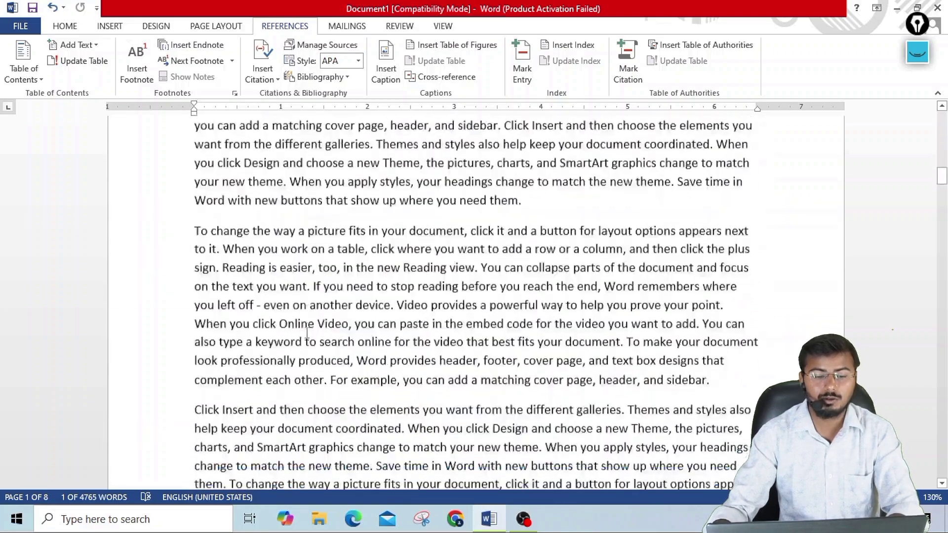
scroll(309, 331, down, 5)
scroll(309, 330, down, 5)
scroll(309, 330, down, 4)
scroll(309, 329, down, 3)
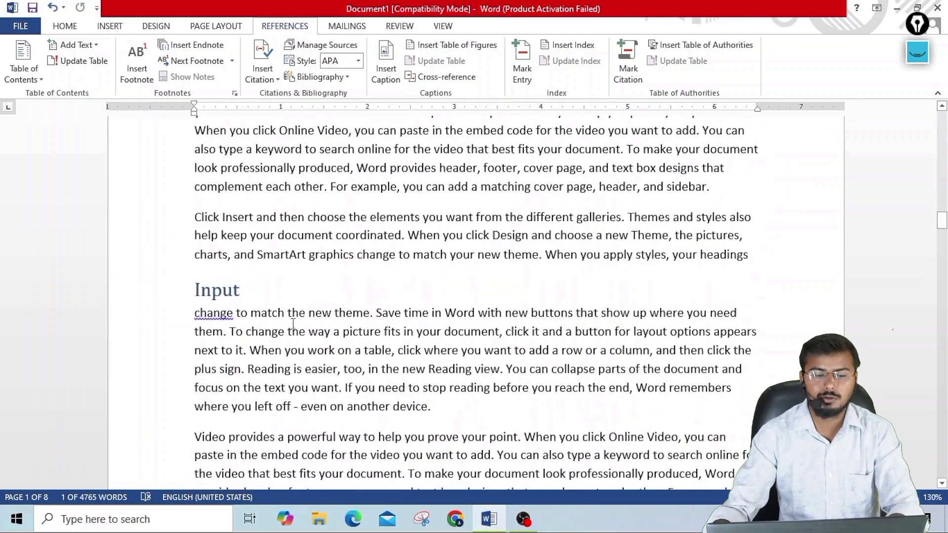
scroll(309, 329, down, 2)
scroll(424, 266, down, 1)
click(444, 241)
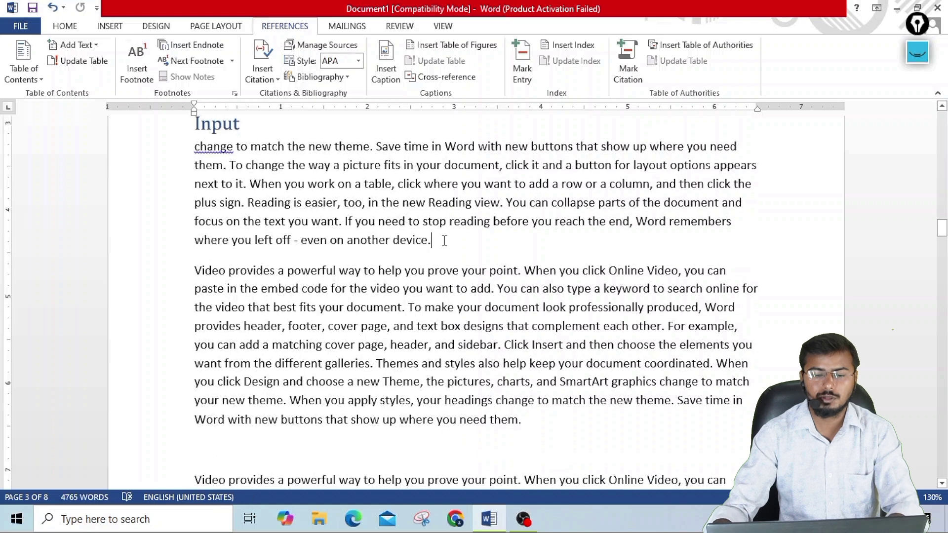
key(Return)
text(Mouse)
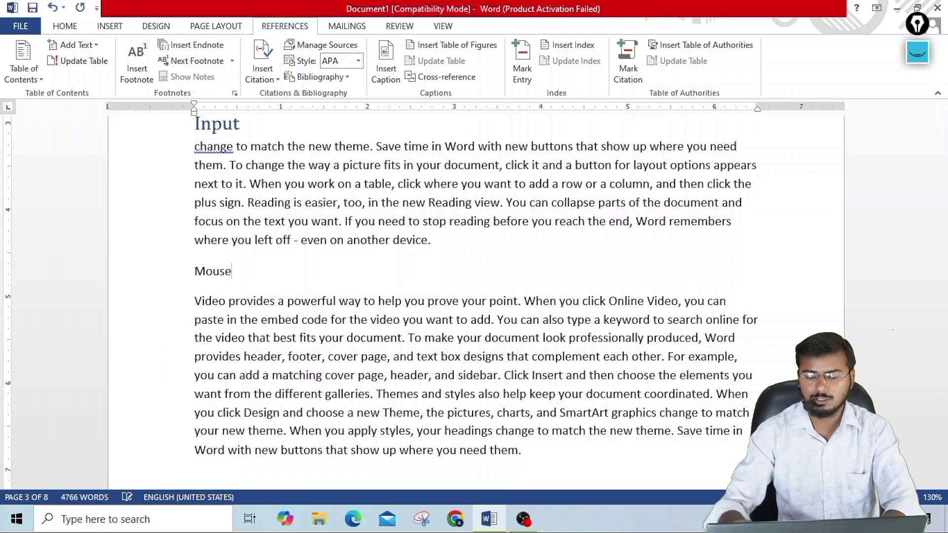
key(shift+Left)
key(shift+Left)
key(shift+Left)
key(shift+Left)
key(shift+Left)
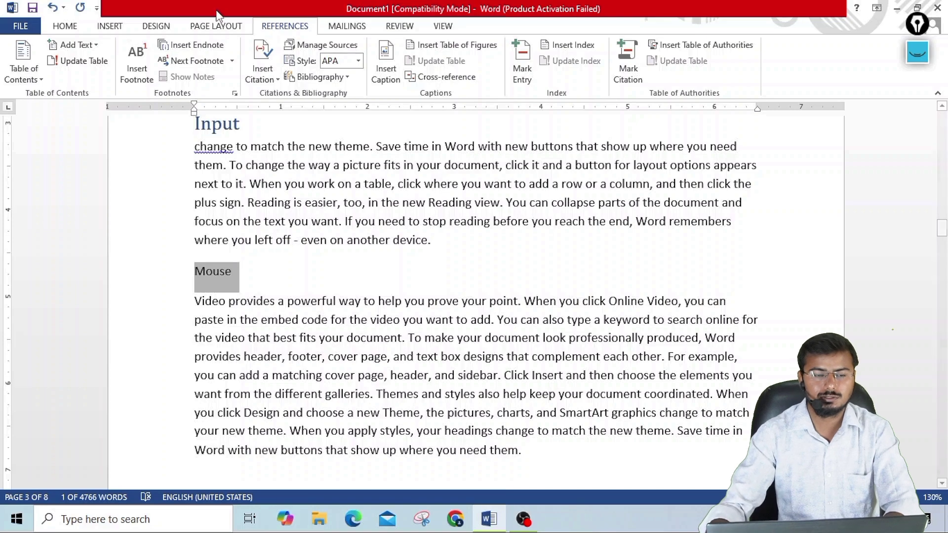
click(75, 43)
click(100, 94)
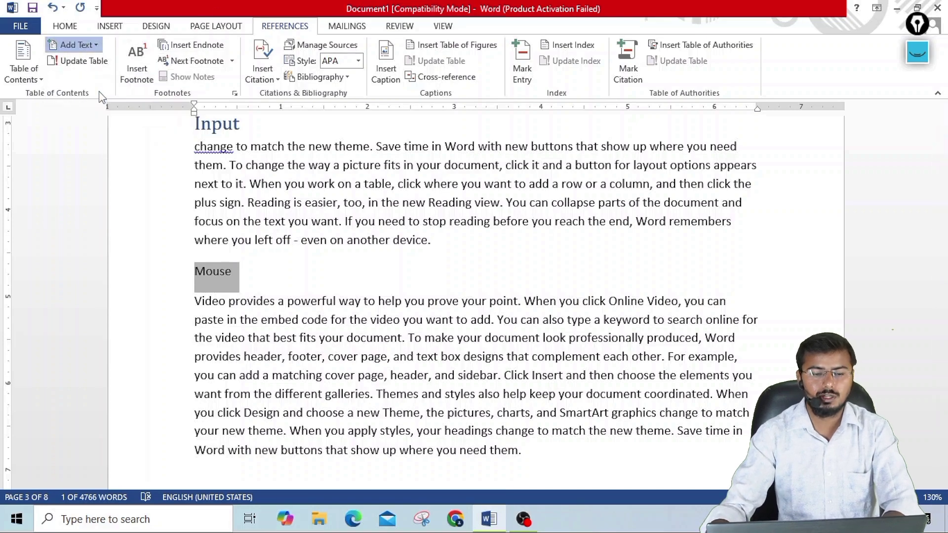
Add a 'Keybord' line after the paragraph ending 'them.' and make it a Level 2 heading
scroll(217, 237, down, 2)
scroll(218, 237, down, 4)
scroll(217, 238, down, 4)
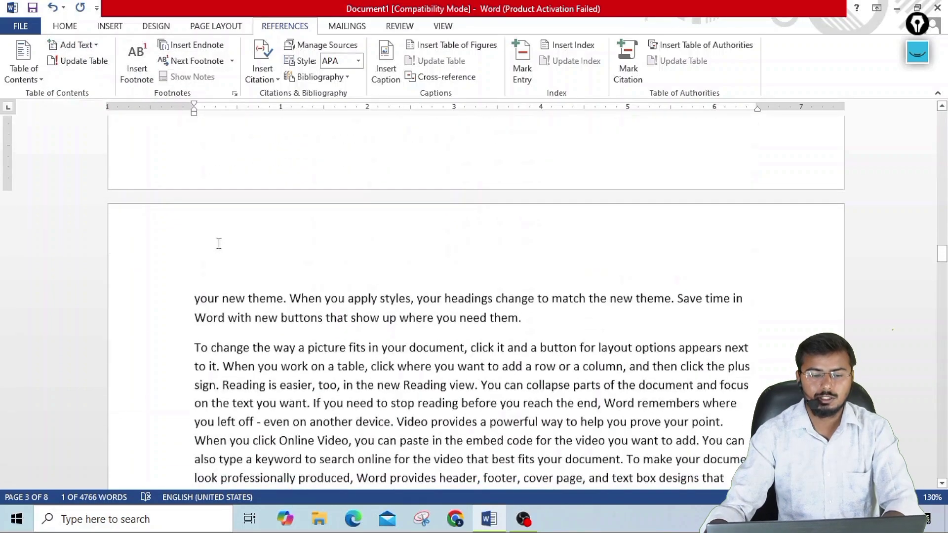
scroll(219, 244, down, 1)
click(540, 277)
key(Return)
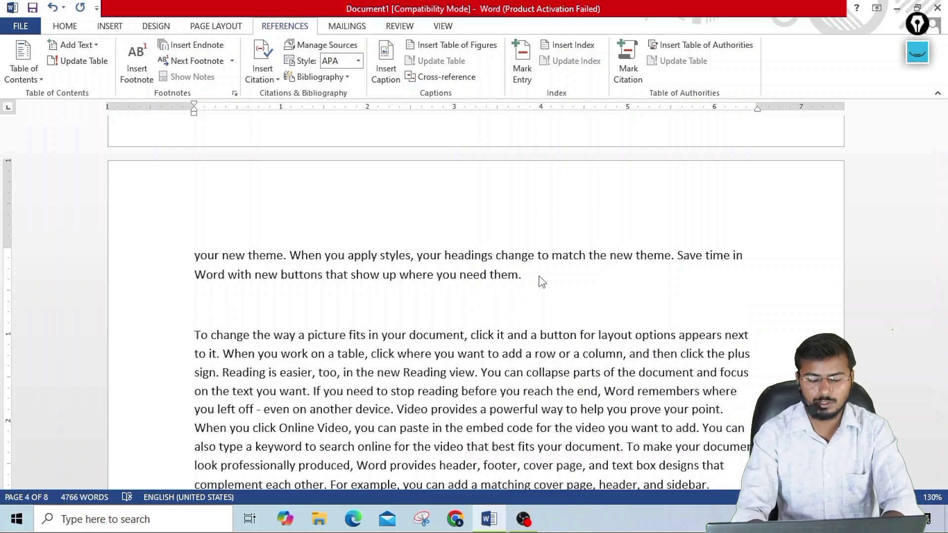
text(Key)
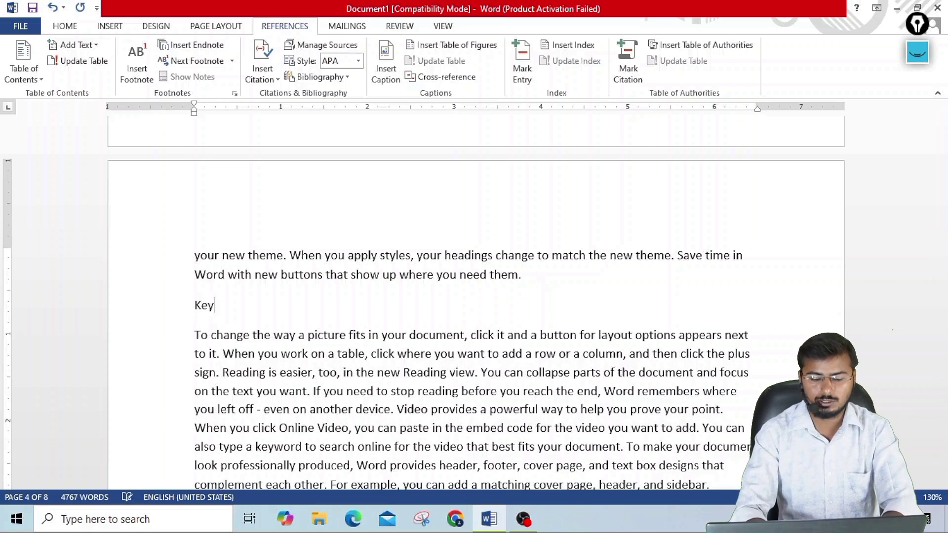
key(shift+Left)
key(shift+Left)
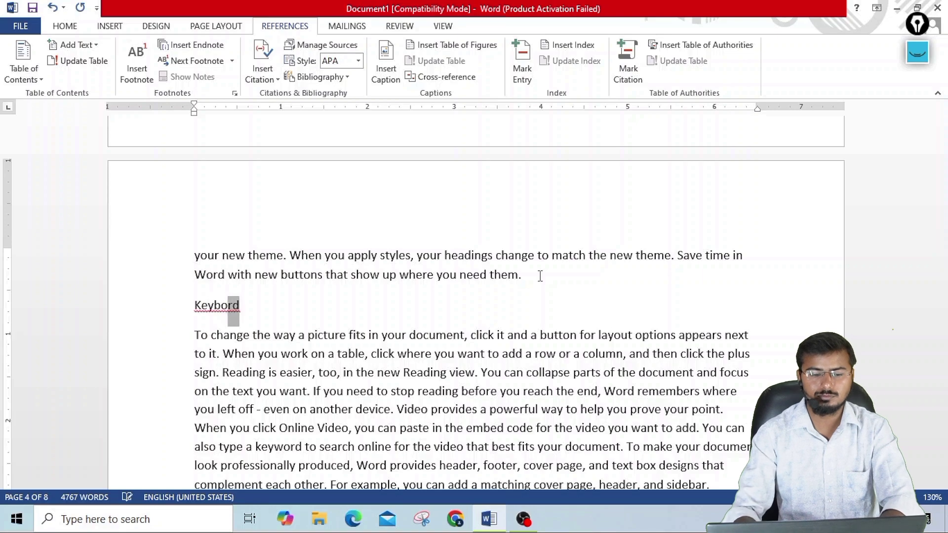
key(shift+Left)
key(shift+Left)
key(shift+Left)
key(shift+Left)
key(shift+Left)
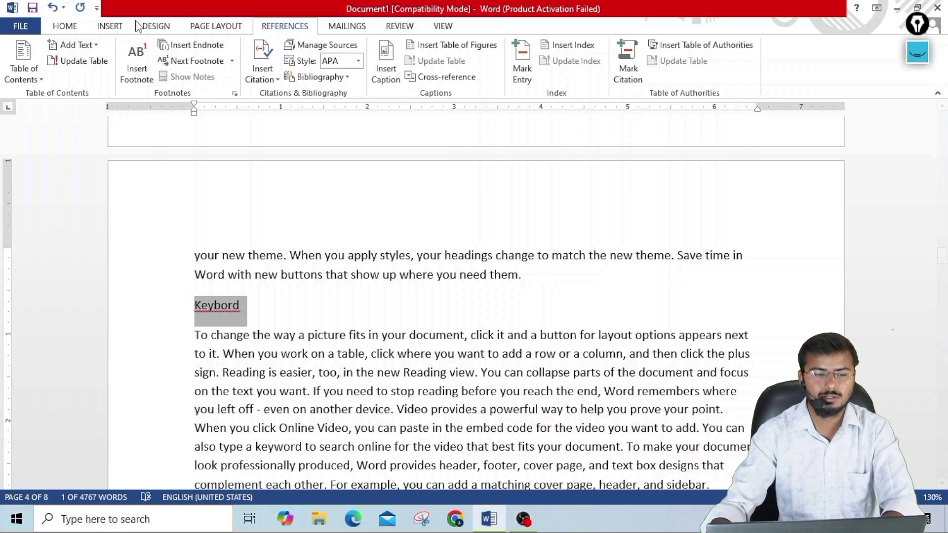
click(74, 44)
click(116, 98)
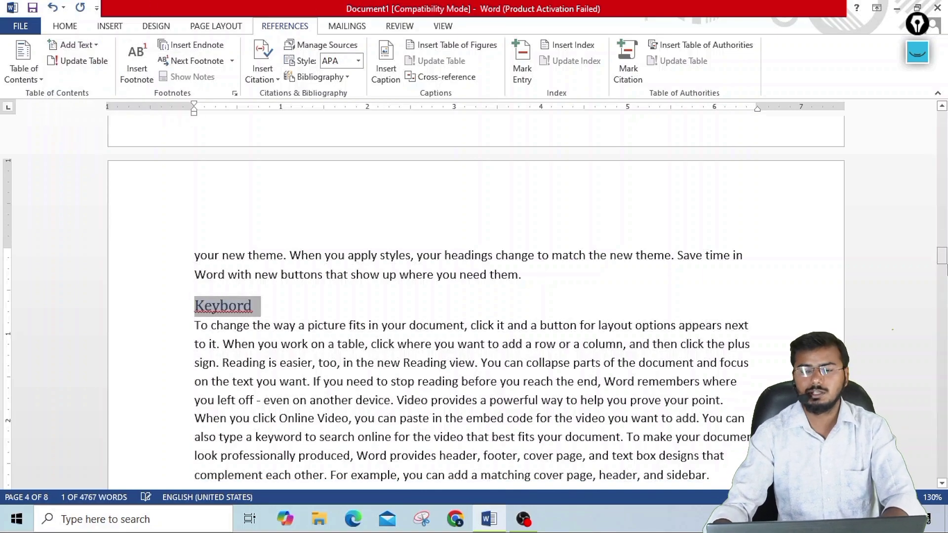
drag(941, 257, 942, 98)
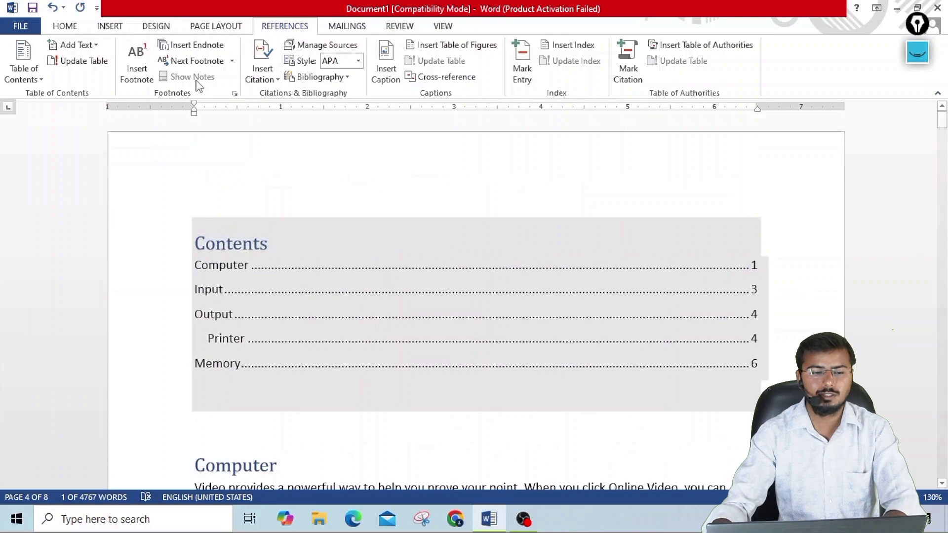
Rebuild the entire table of contents and check that Mouse (page 3) and Keybord (page 4) now sit under Input
click(75, 61)
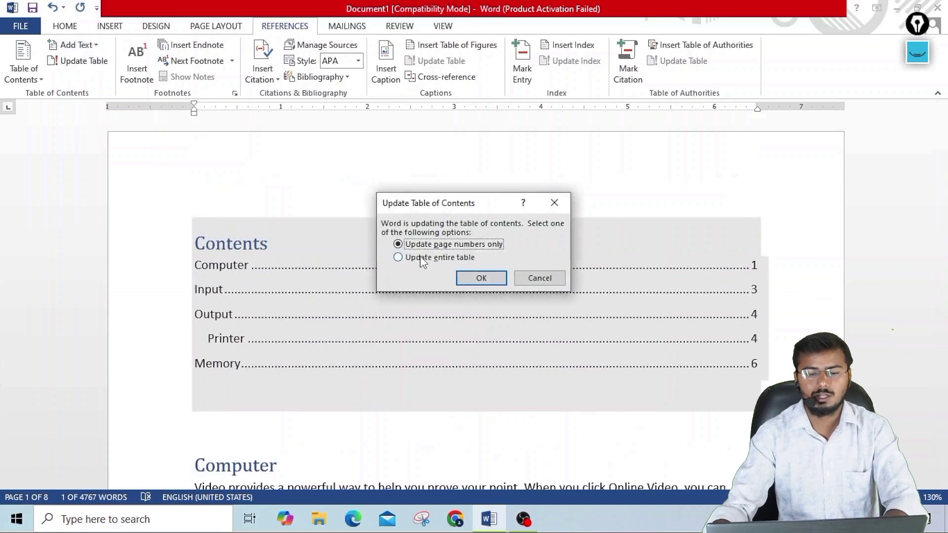
click(421, 257)
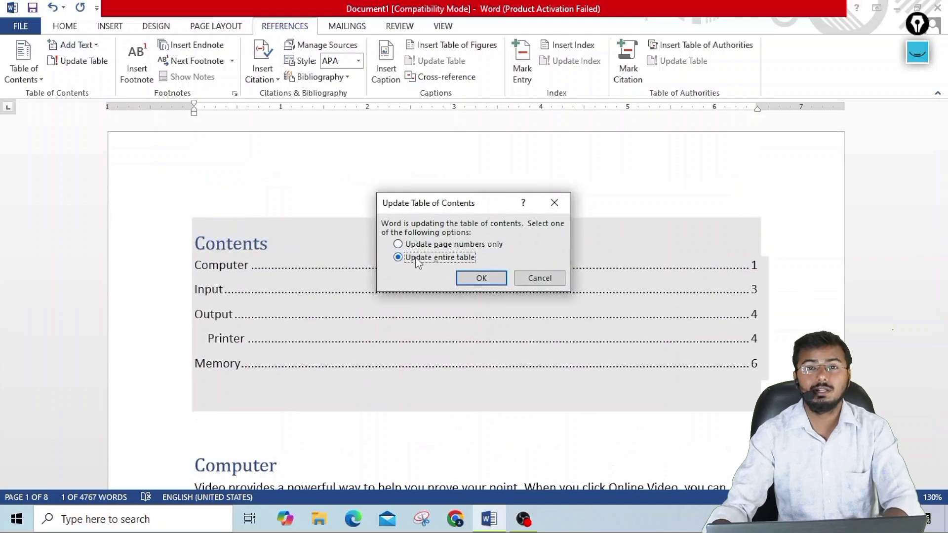
click(481, 278)
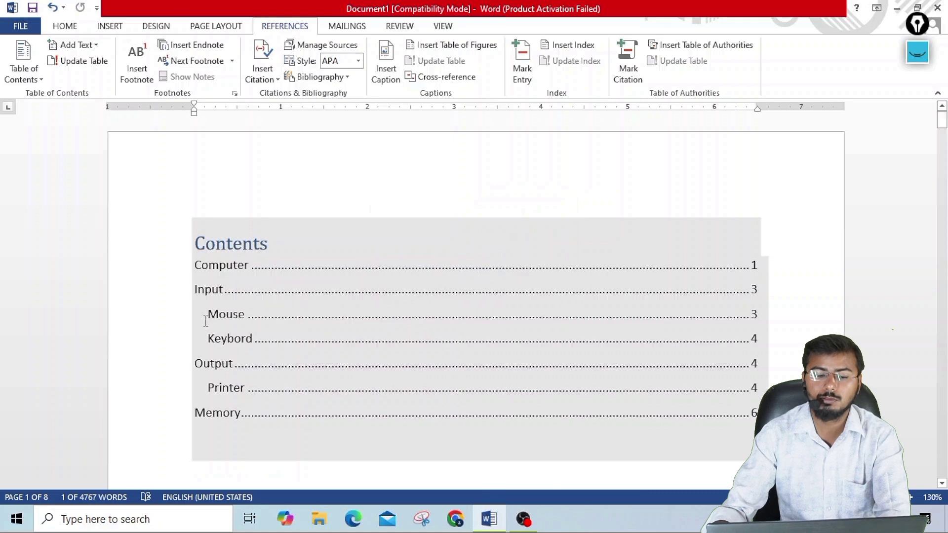
ctrl+scroll(229, 353, up, 7)
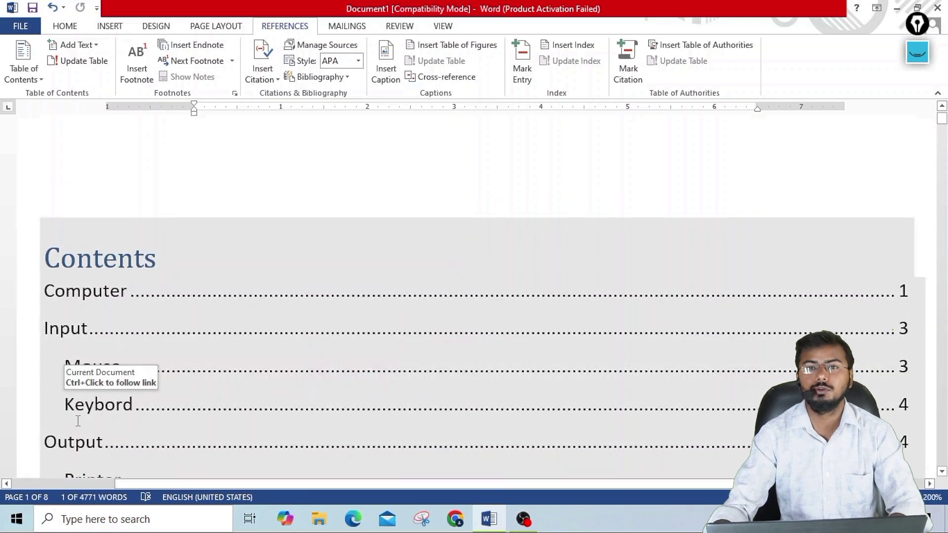
scroll(942, 126, down, 5)
scroll(942, 126, down, 5)
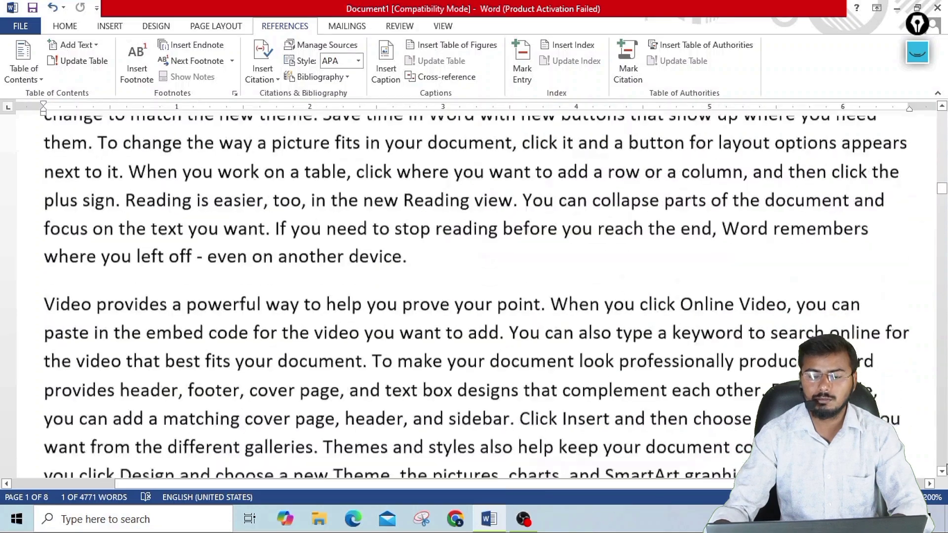
scroll(943, 126, down, 2)
ctrl+scroll(777, 229, down, 9)
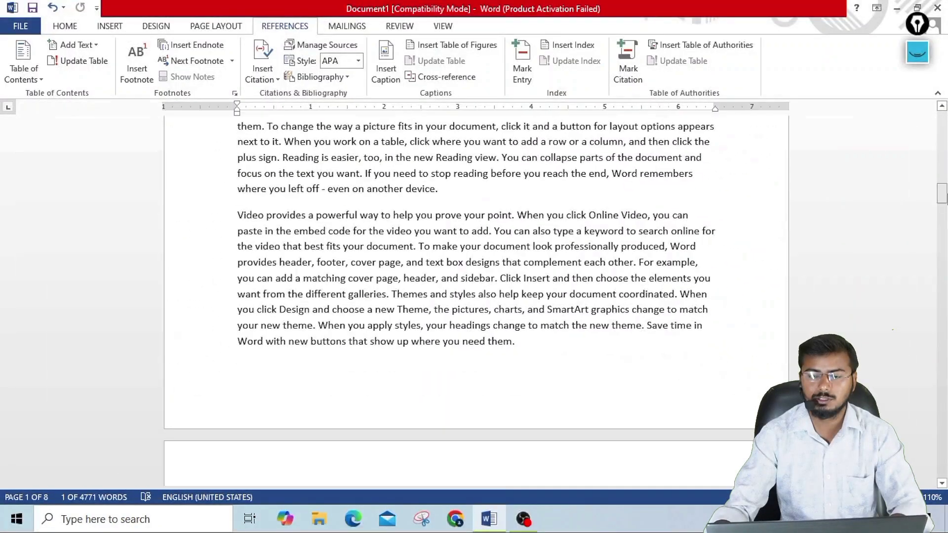
drag(942, 148, 944, 459)
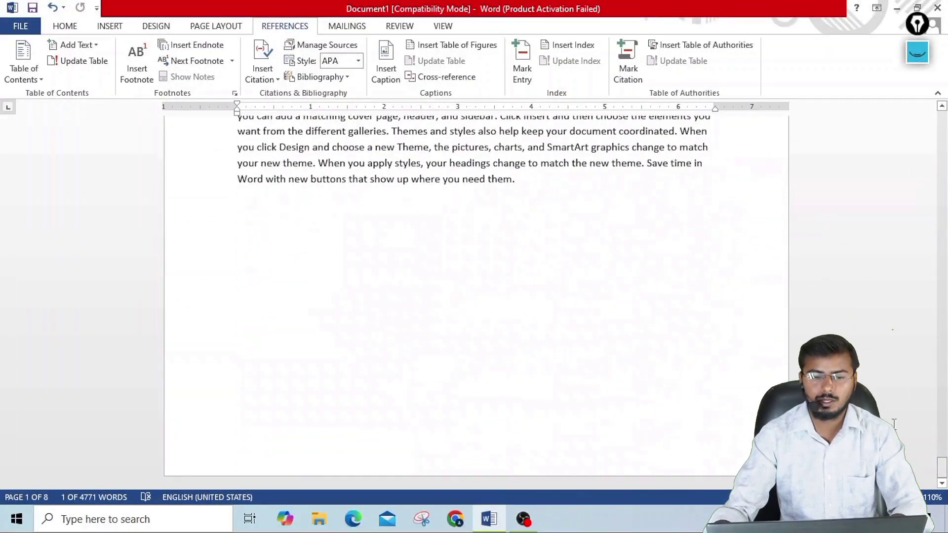
scroll(218, 228, up, 3)
Insert an 'Internet' line after 'device.' on page 8 and mark it as a level 1 contents entry
click(252, 218)
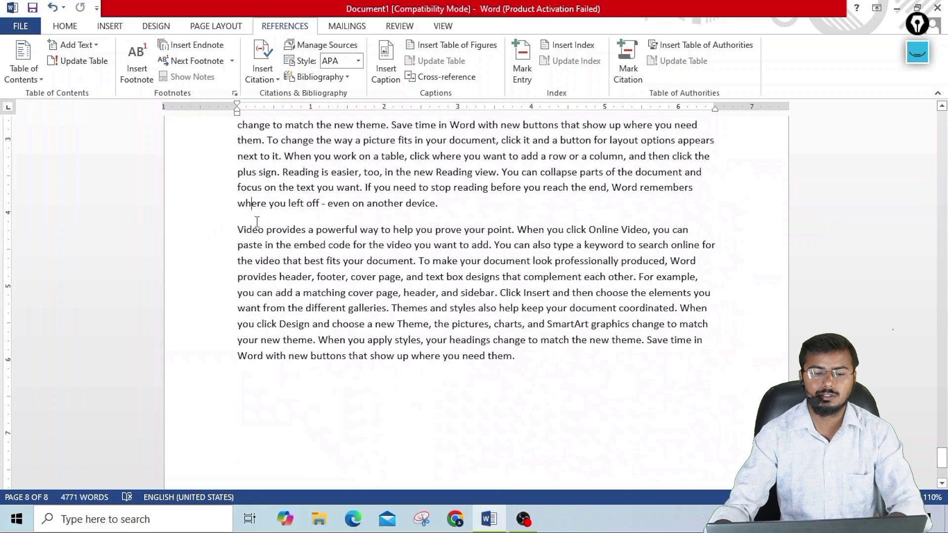
key(Return)
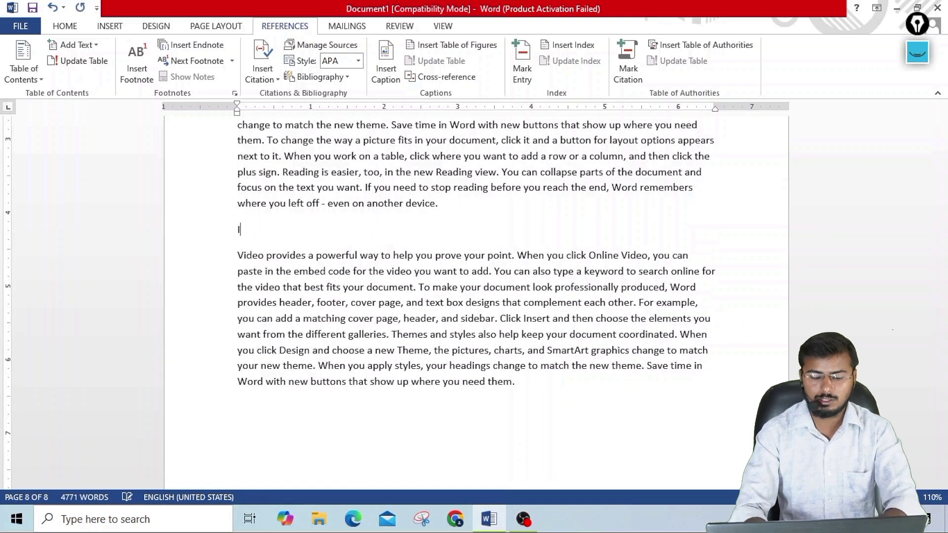
text(Internet)
key(shift+Left)
key(shift+Left)
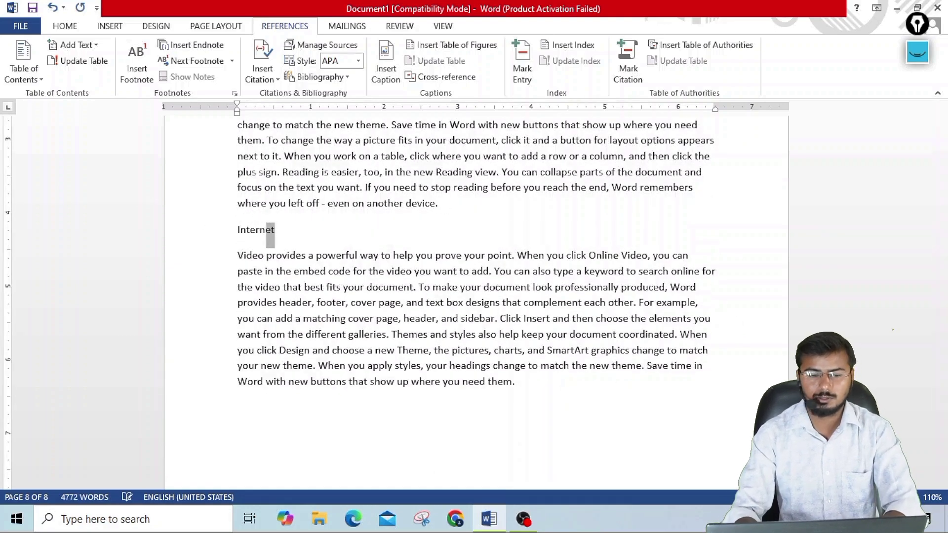
key(shift+Left)
key(shift+Left)
key(shift+Left)
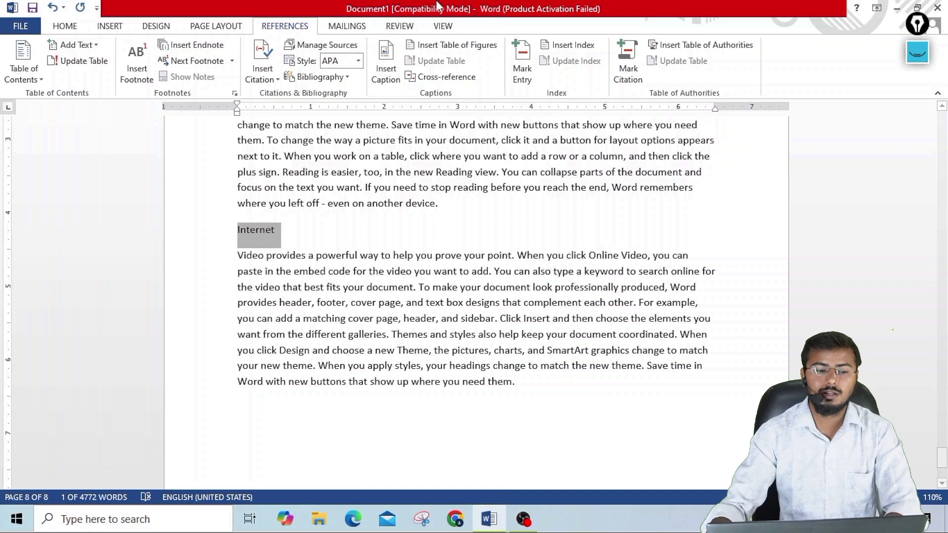
click(76, 45)
click(74, 76)
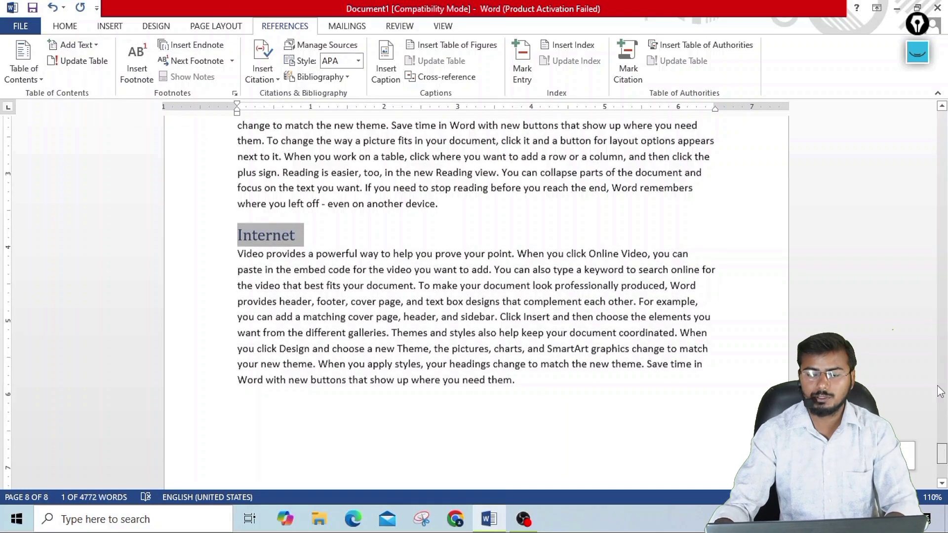
drag(942, 456, 942, 120)
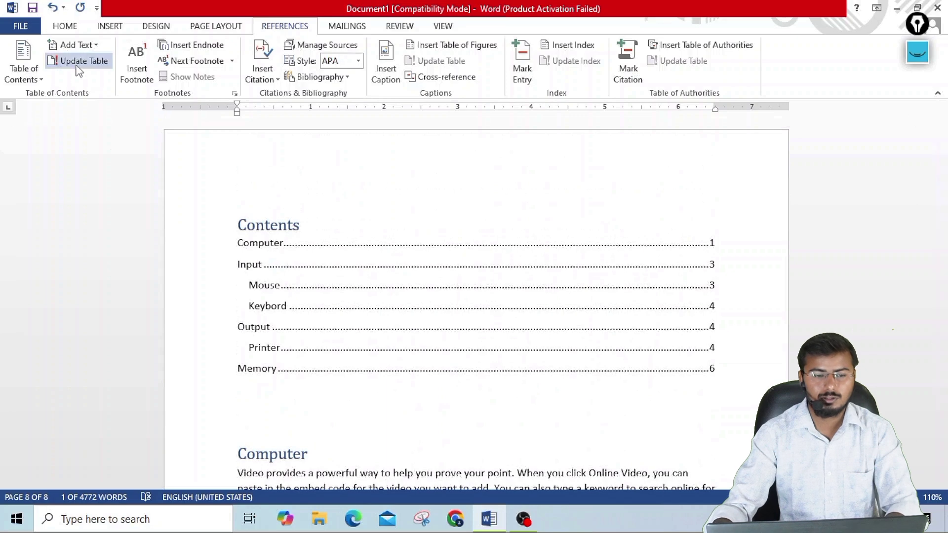
Rebuild the entire table of contents to pick up the new Internet heading
click(79, 60)
click(437, 257)
click(471, 279)
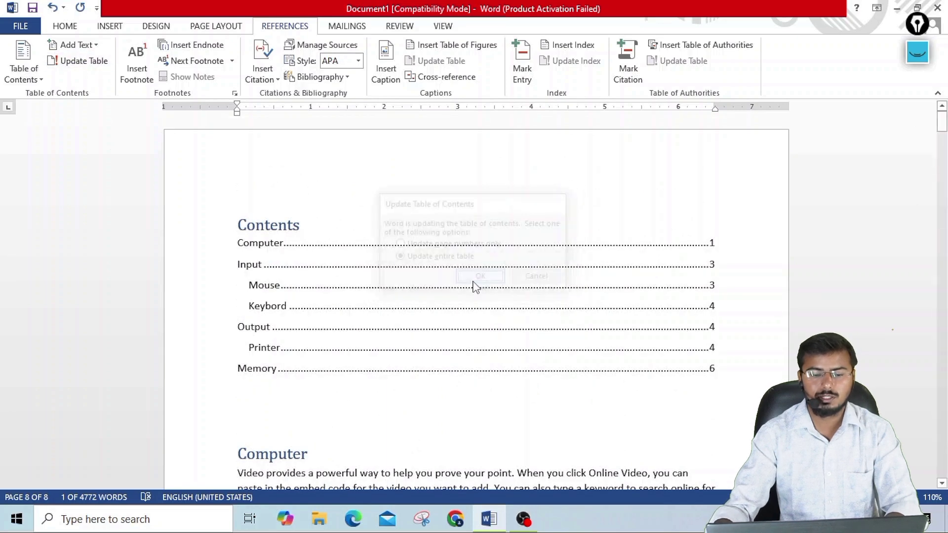
scroll(296, 368, up, 4)
click(298, 361)
scroll(296, 348, down, 3)
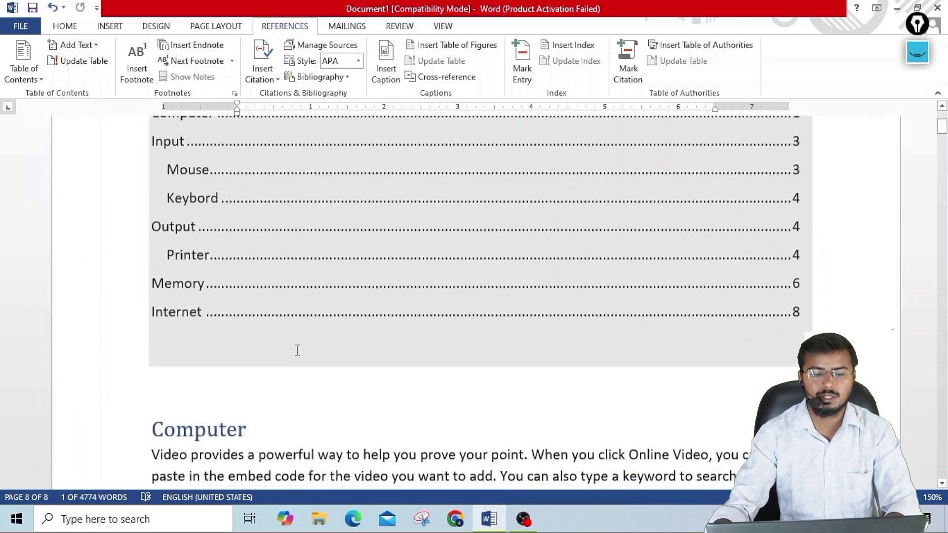
ctrl+scroll(264, 332, up, 3)
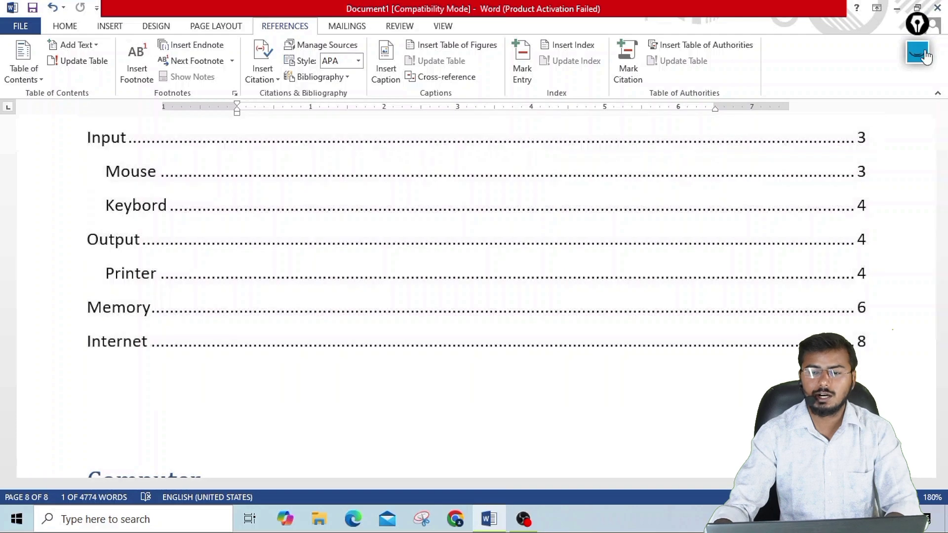
Review the updated contents, where Internet now appears on page 8 after Memory
click(917, 52)
click(917, 114)
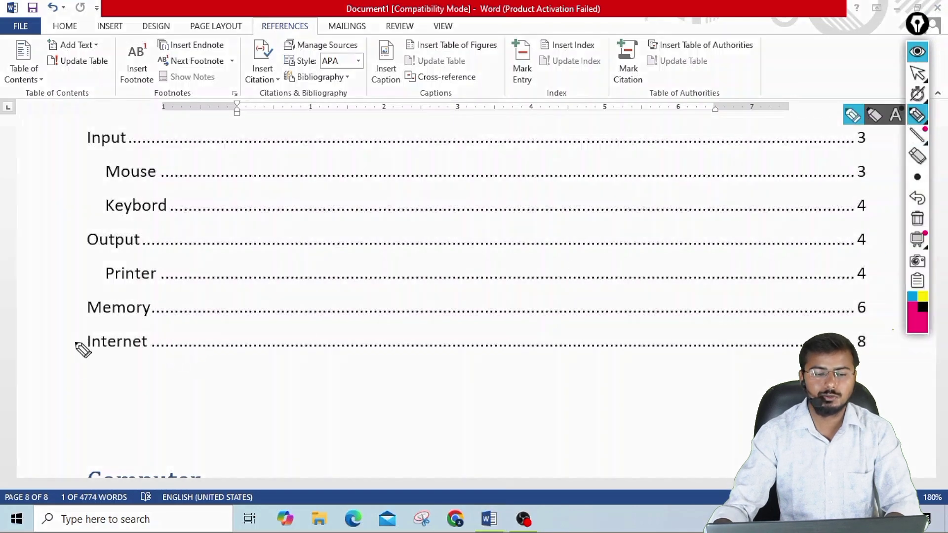
drag(70, 342, 84, 341)
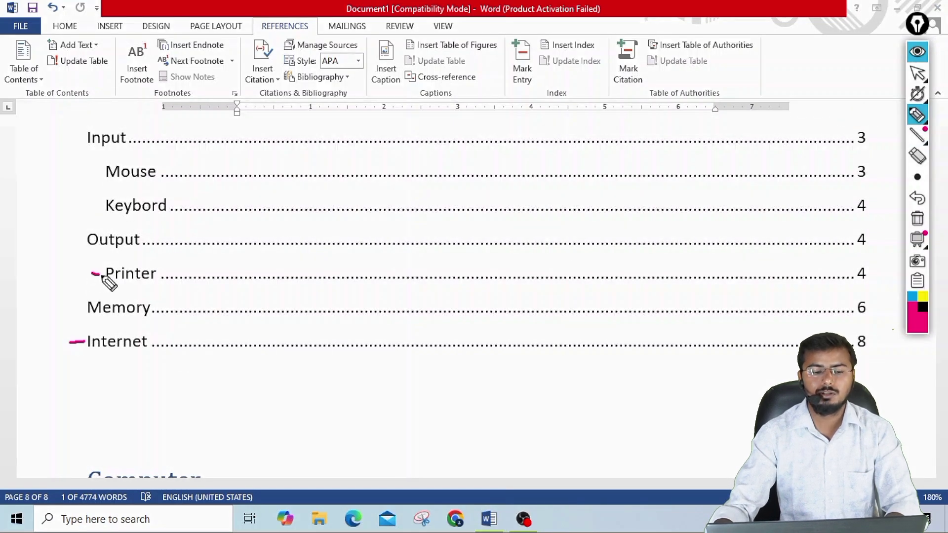
drag(90, 209, 108, 209)
drag(89, 169, 104, 172)
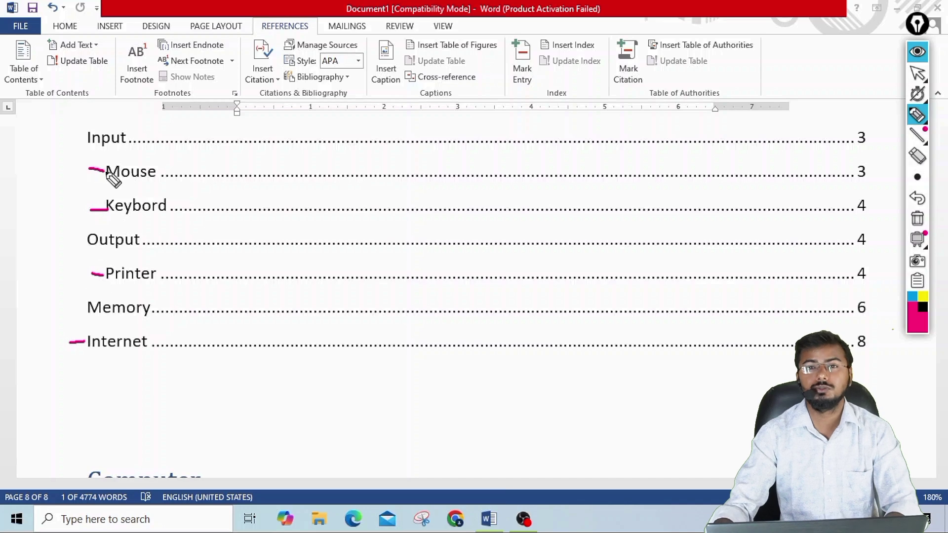
click(917, 219)
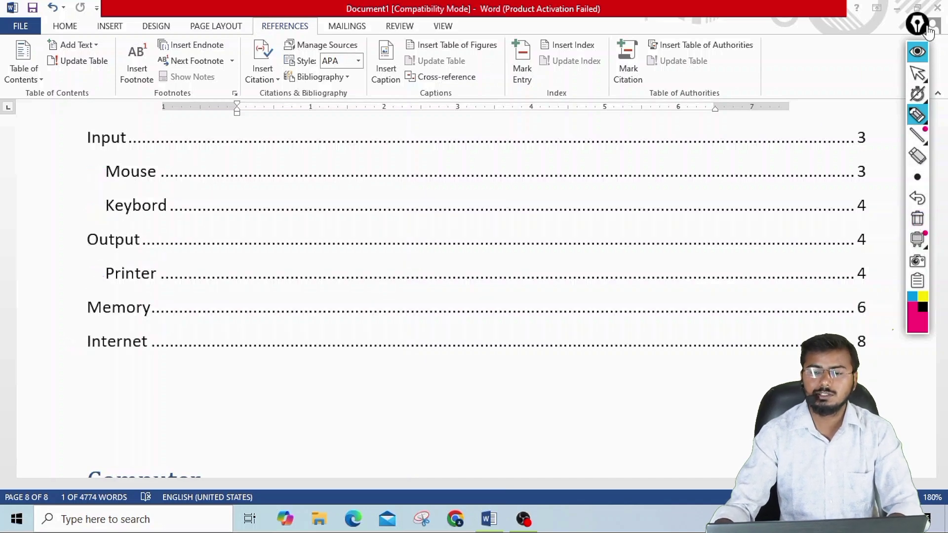
click(917, 52)
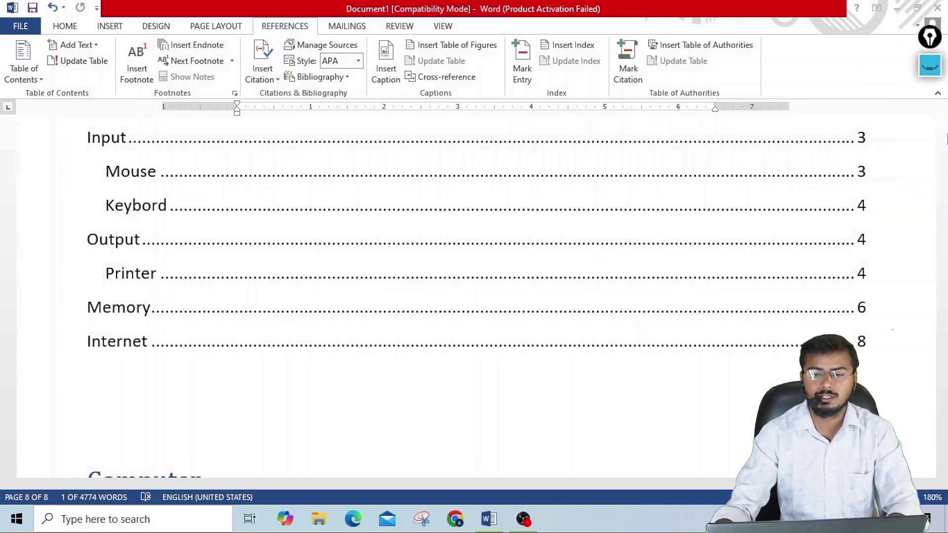
scroll(715, 316, down, 2)
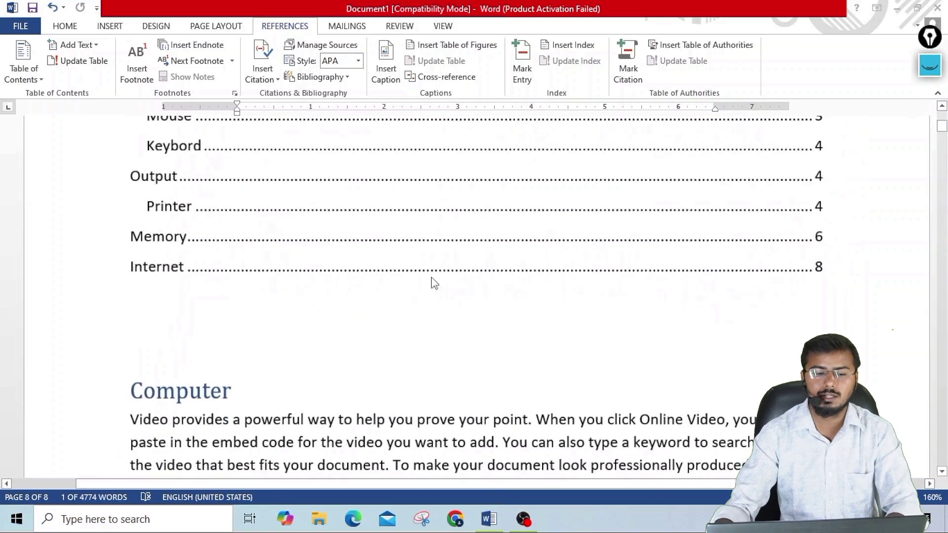
From the Printer contents entry, add an 'Ink jet Printer' line below that section as a level 3 entry
click(189, 218)
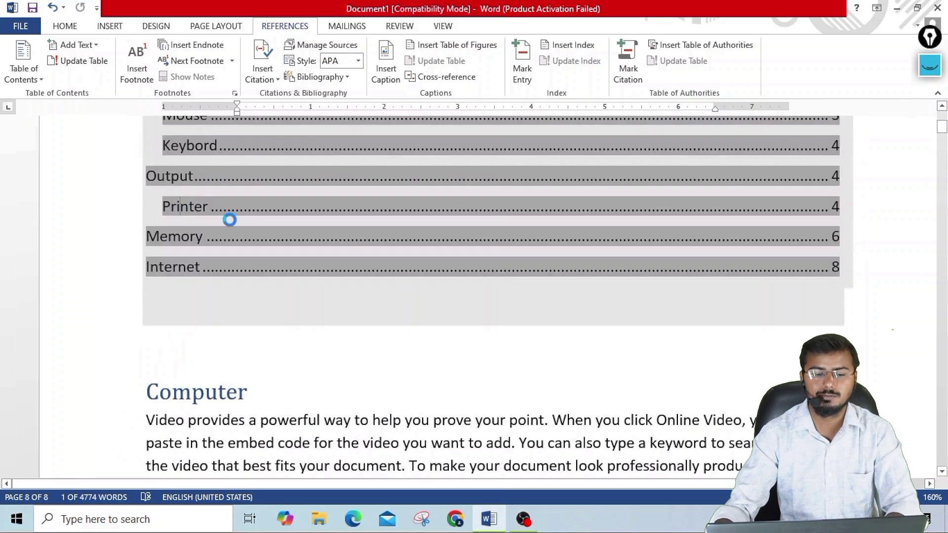
ctrl+click(228, 218)
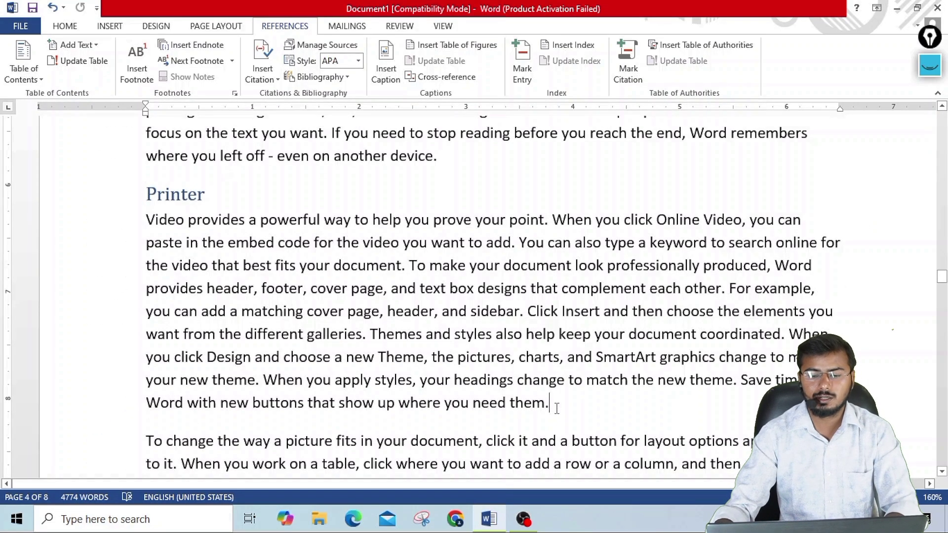
key(ctrl+Return)
text(Ink jet Print)
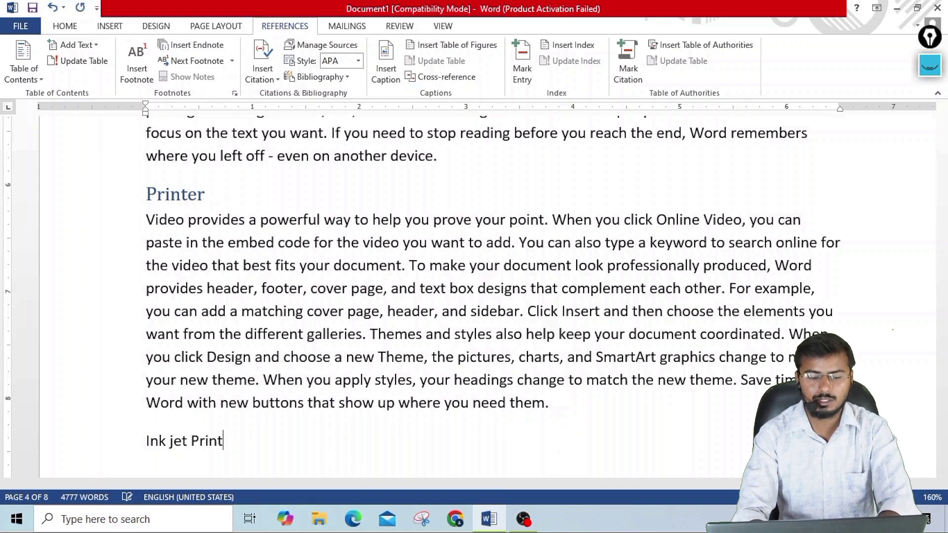
text(er)
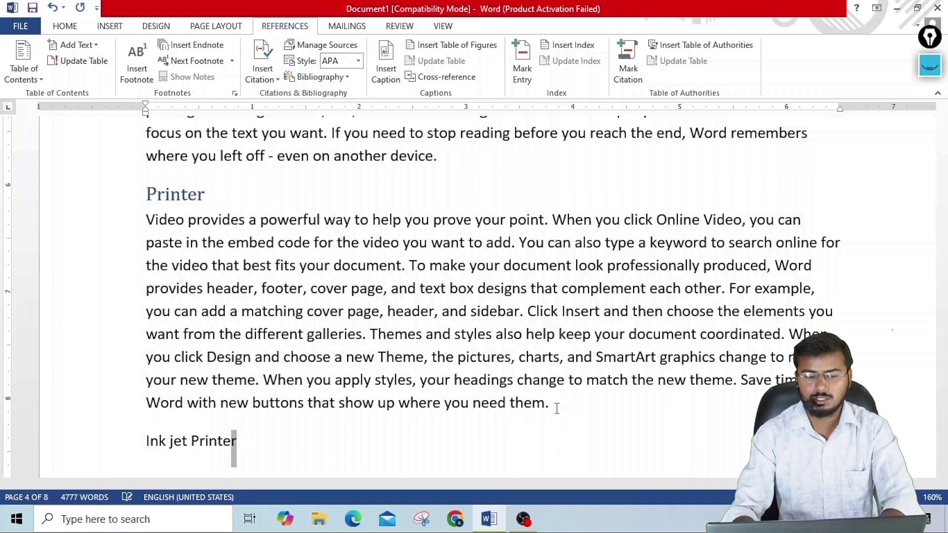
key(shift+Left)
key(shift+Left)
key(shift+Left)
key(shift+Left)
key(shift+Left)
key(shift+Left)
key(shift+Left)
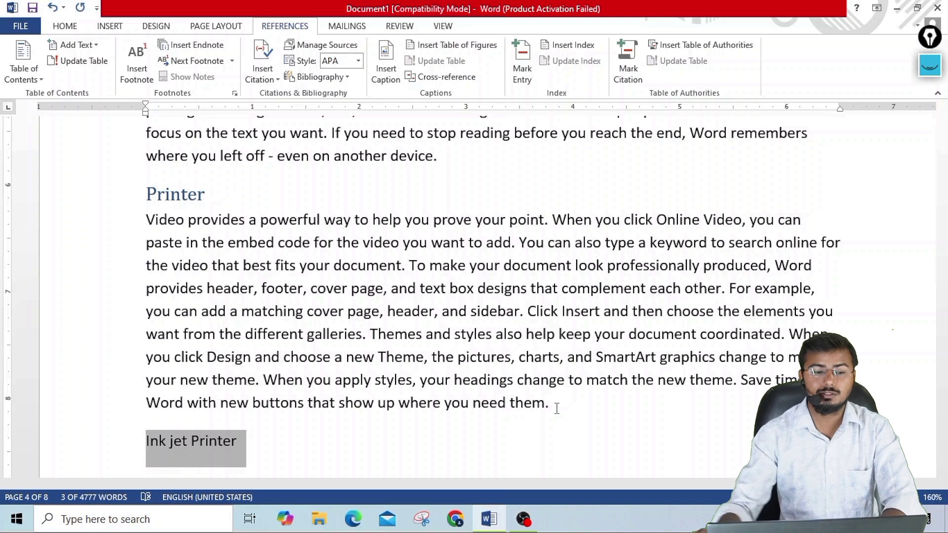
click(77, 45)
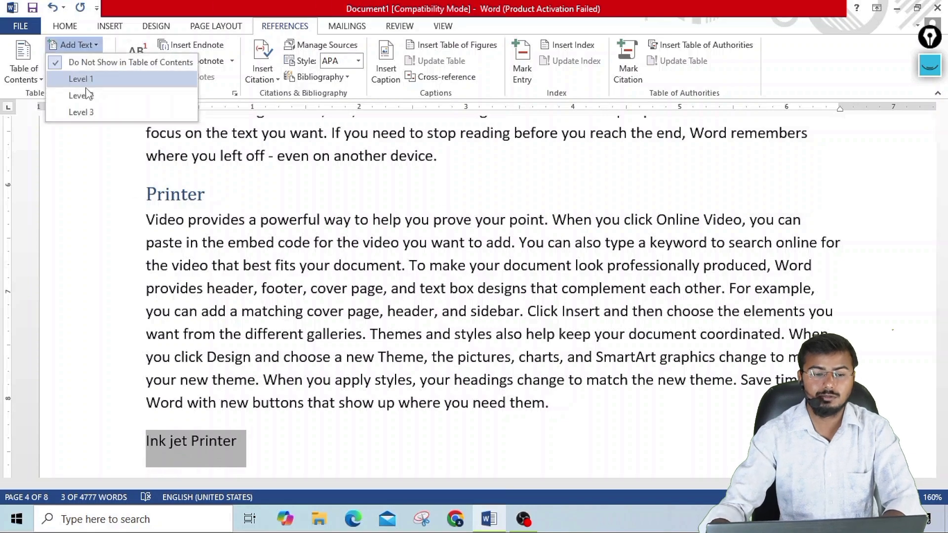
click(89, 112)
drag(942, 279, 943, 116)
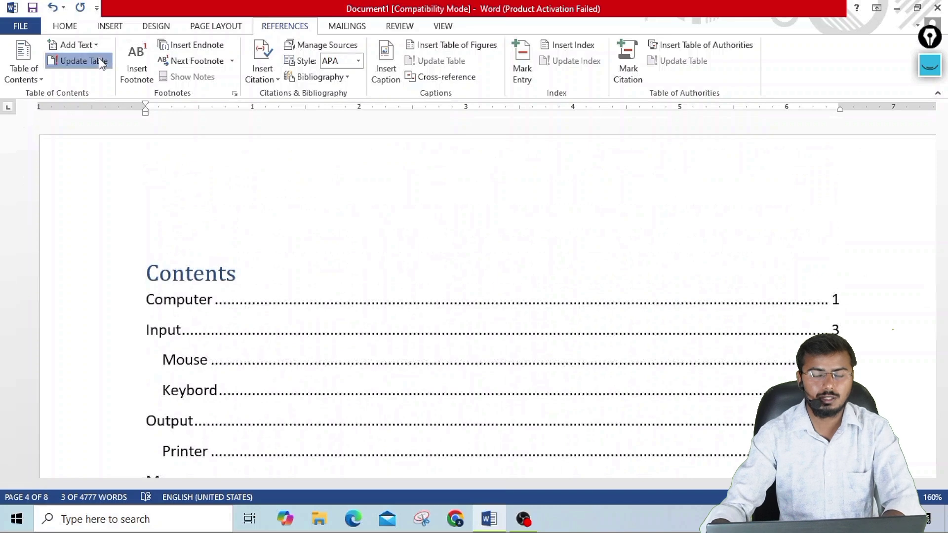
Rebuild the whole table of contents so Ink jet Printer appears on page 5 beneath Printer
click(100, 61)
click(430, 258)
click(479, 277)
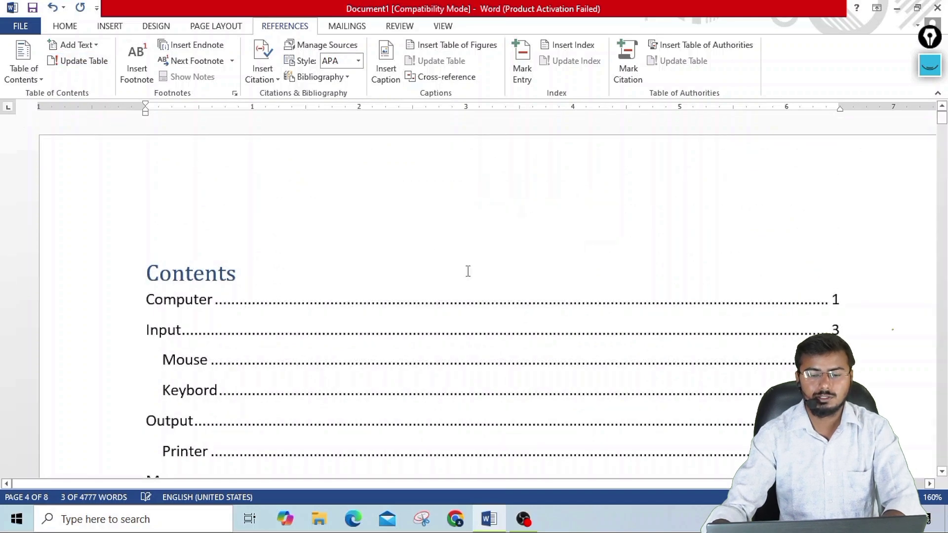
scroll(432, 255, down, 3)
scroll(432, 256, down, 1)
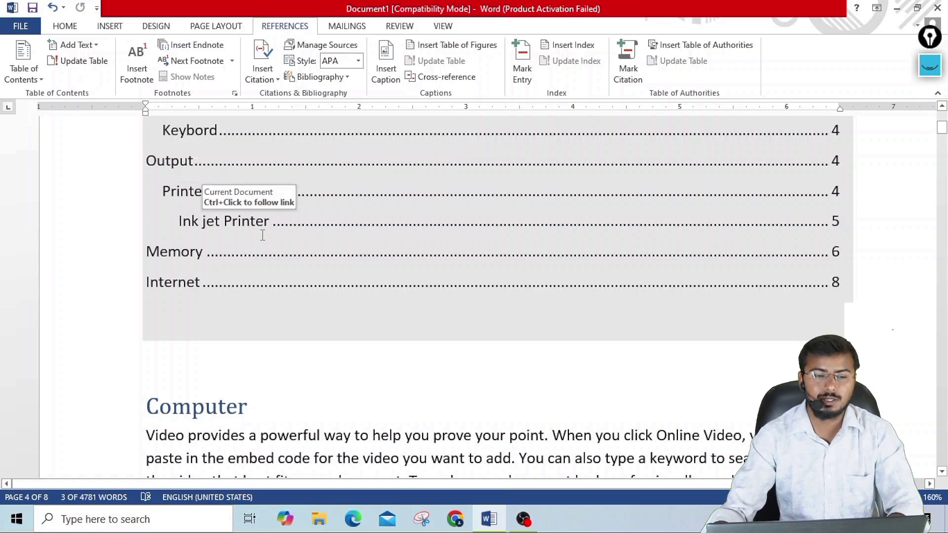
scroll(332, 245, down, 4)
scroll(343, 250, up, 1)
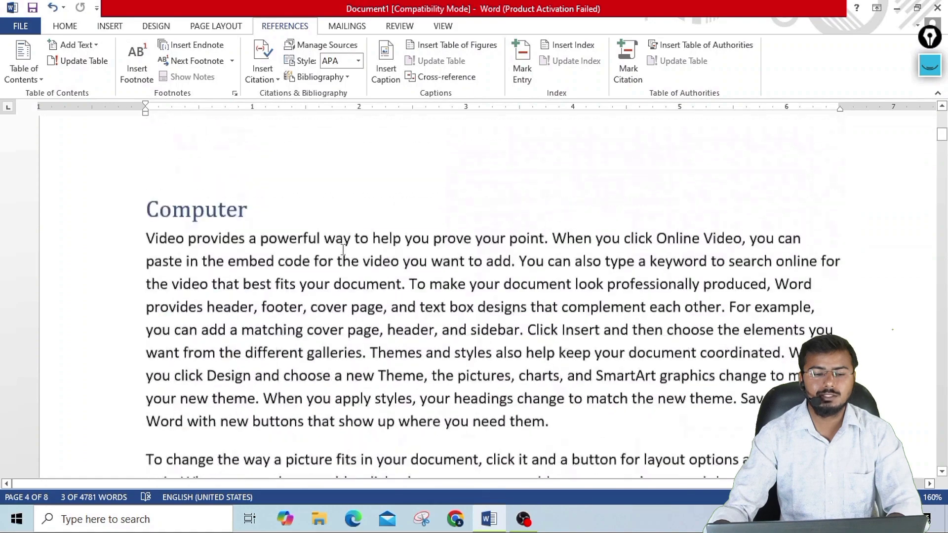
scroll(296, 267, up, 1)
click(251, 250)
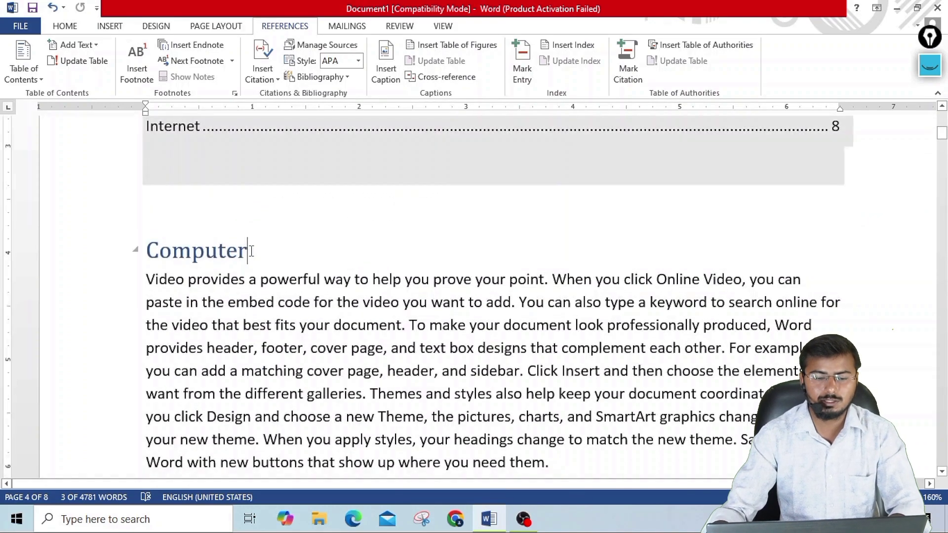
Append ' Device' to the Input heading on page 3 so it reads 'Input Device'
scroll(247, 288, down, 5)
scroll(247, 287, up, 2)
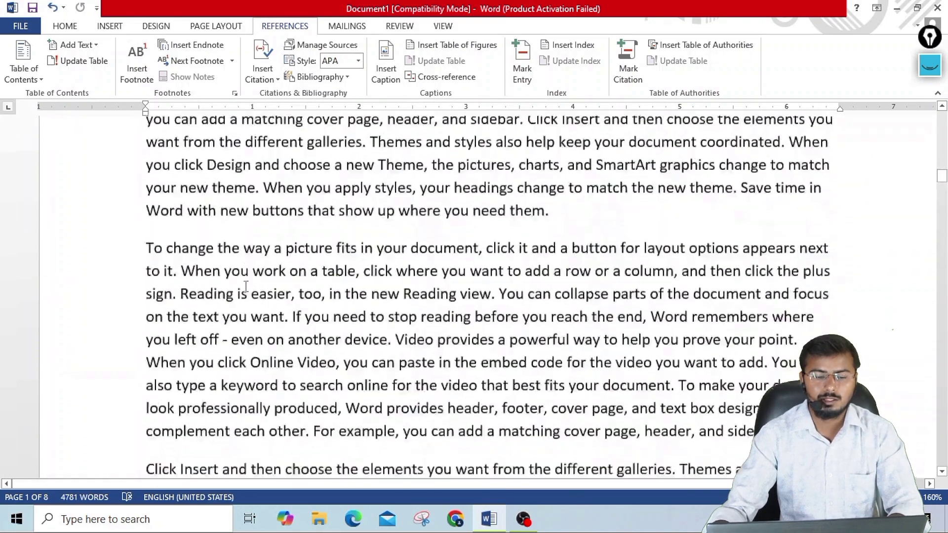
scroll(246, 287, down, 3)
scroll(246, 285, down, 4)
scroll(245, 284, down, 4)
scroll(246, 283, down, 3)
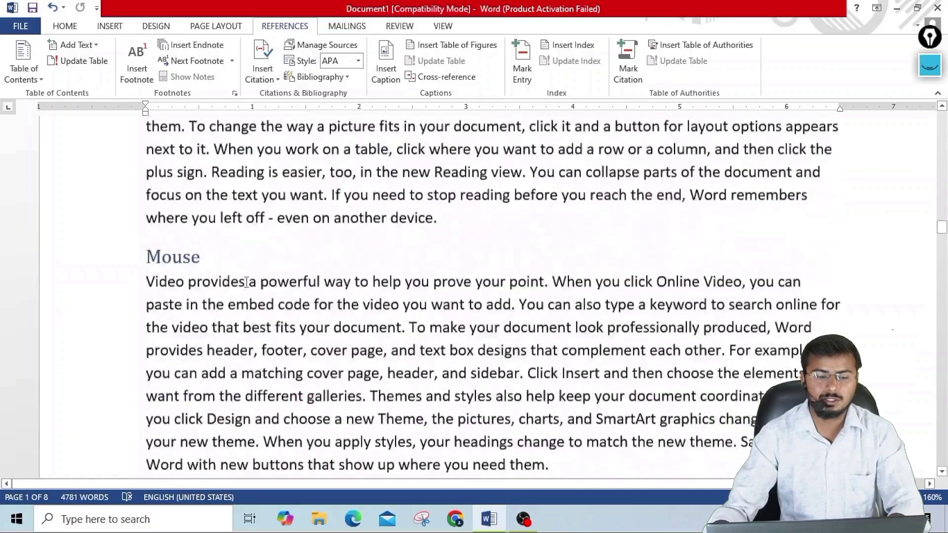
scroll(246, 282, up, 2)
click(202, 168)
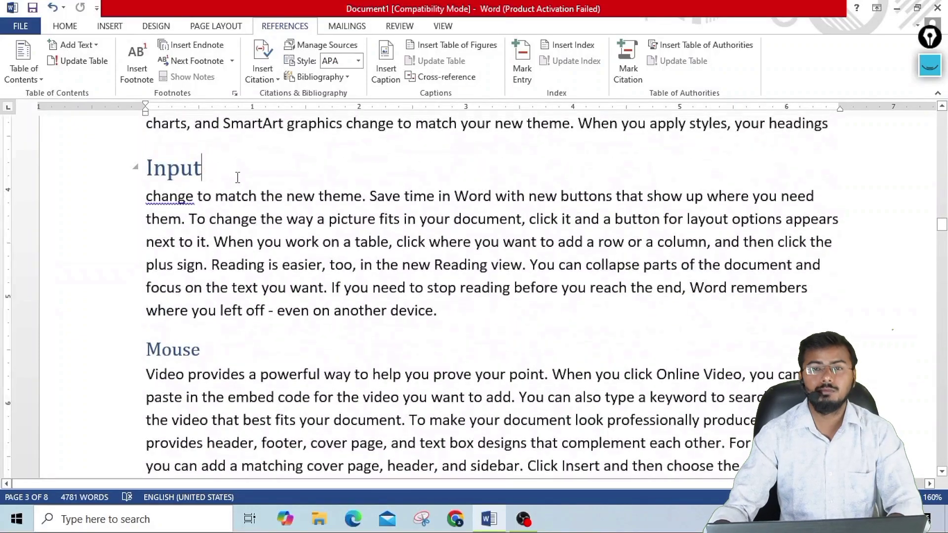
text( Device)
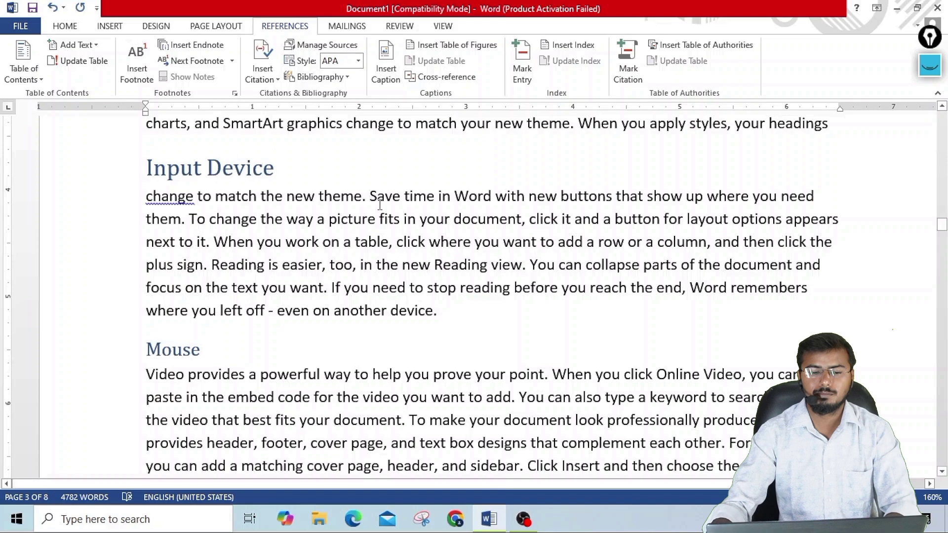
Scroll back up to the table of contents at the start of the document
scroll(385, 204, up, 6)
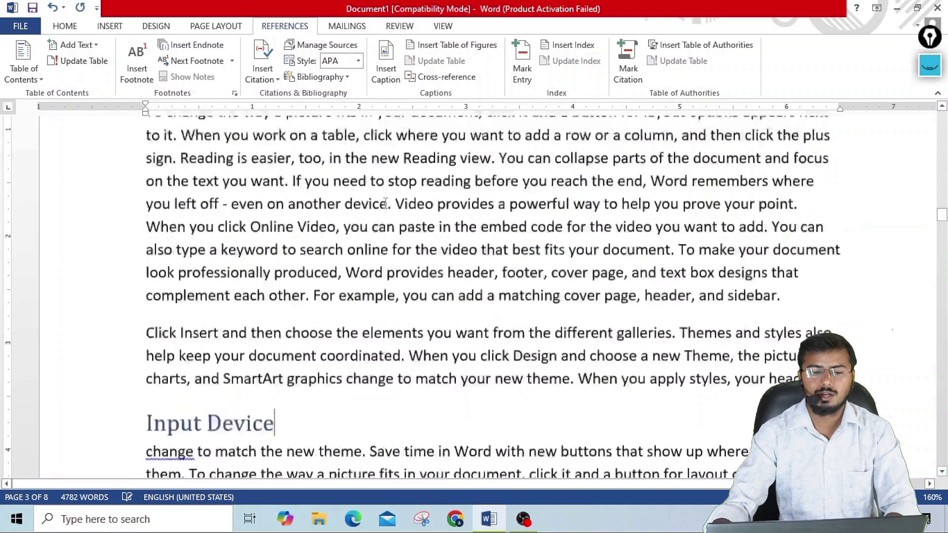
scroll(391, 206, up, 5)
scroll(391, 205, up, 5)
scroll(391, 205, up, 5)
scroll(391, 205, up, 5)
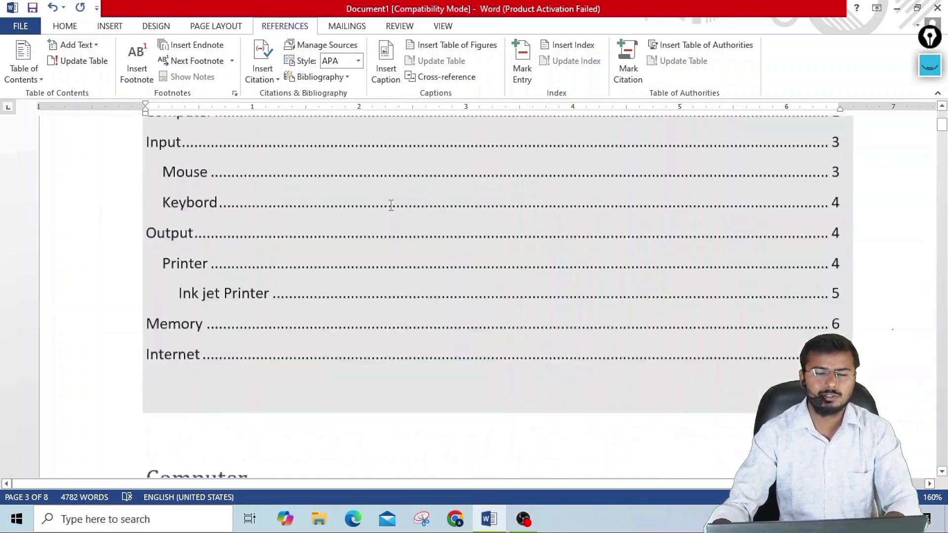
scroll(391, 205, up, 3)
scroll(135, 387, down, 3)
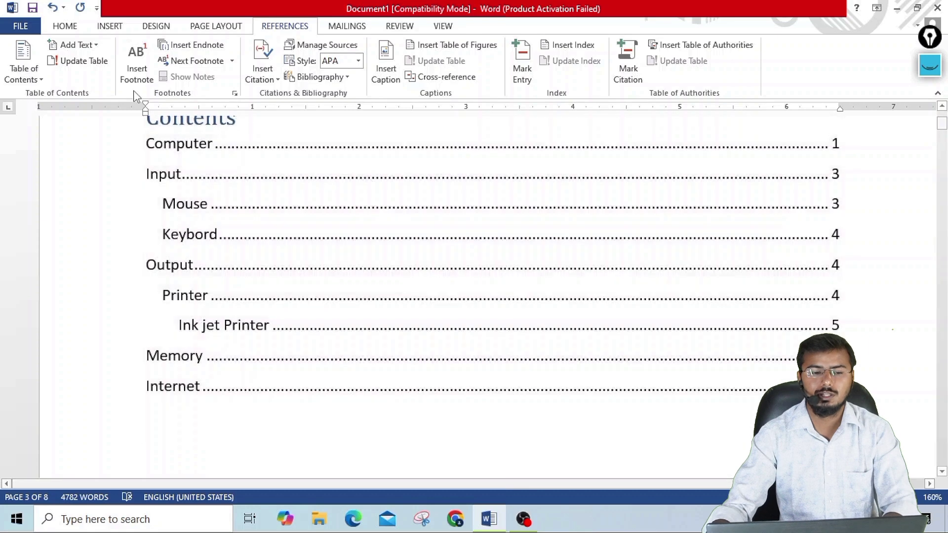
Rebuild the whole table of contents so it lists 'Input Device' on page 3
click(98, 65)
click(441, 258)
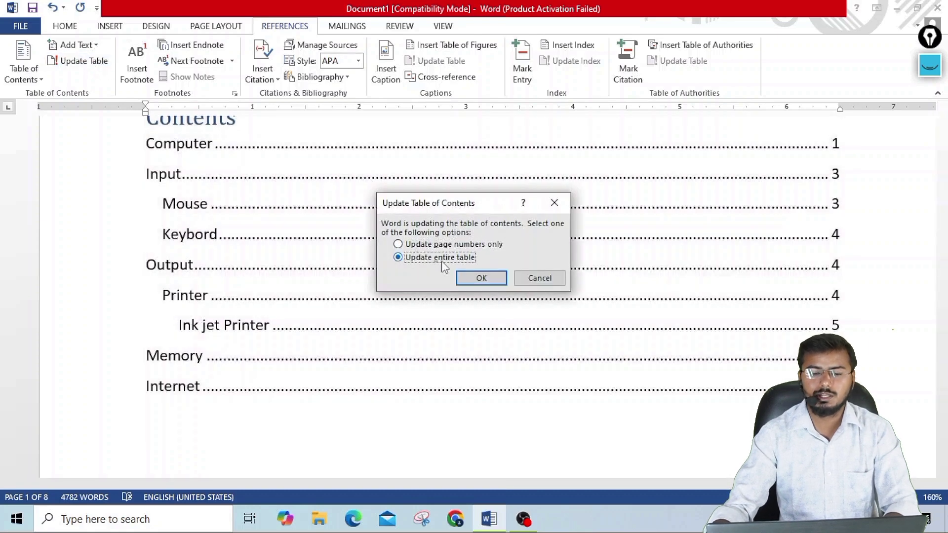
click(484, 279)
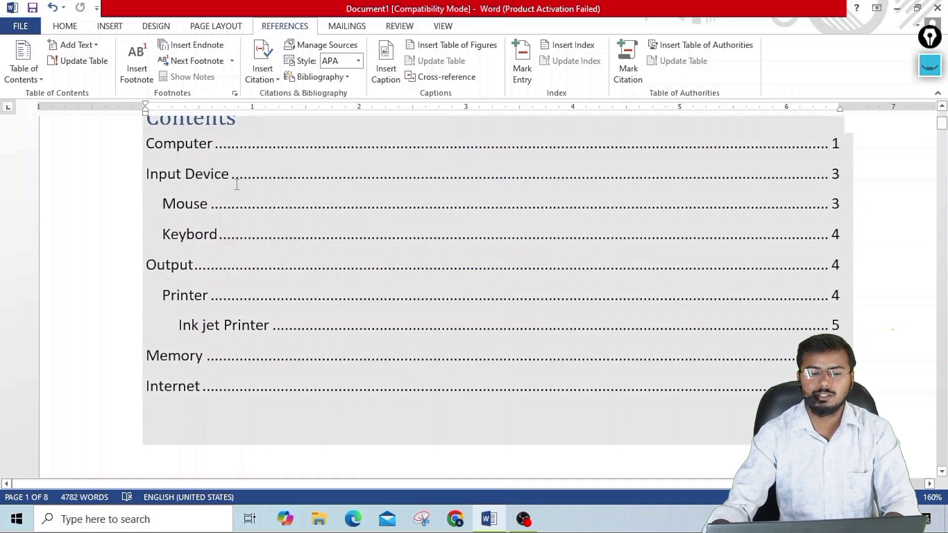